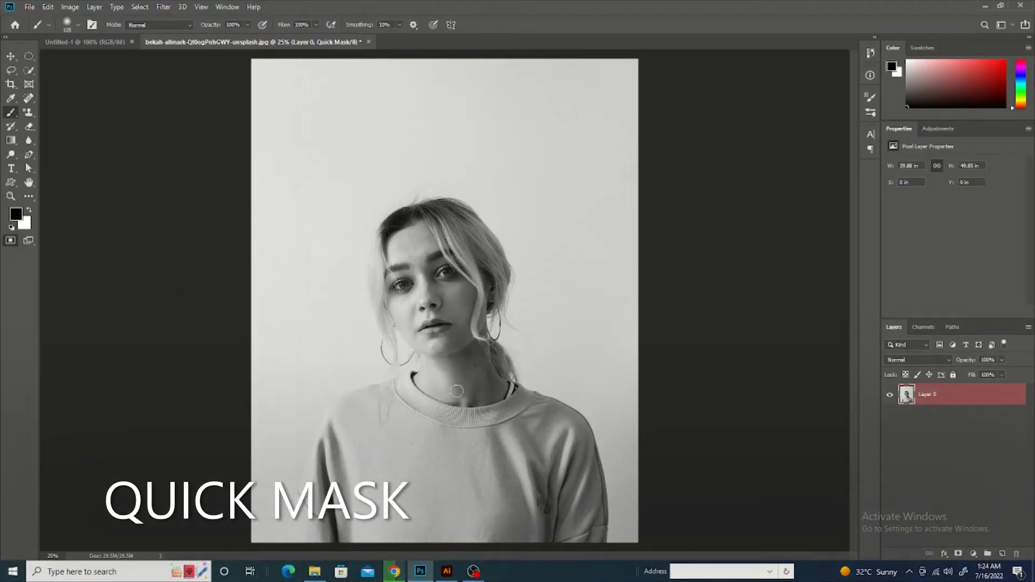
Step: Paint quick-mask over the sweatshirt from the neckline across both shoulders, arms and lower body
scroll(431, 444, up, 1)
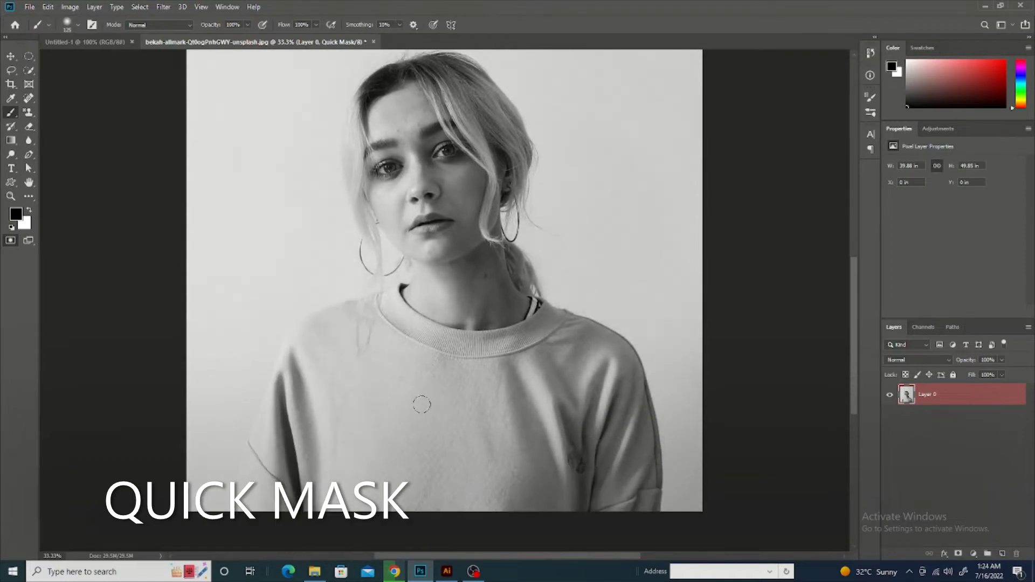
key(x)
key(x)
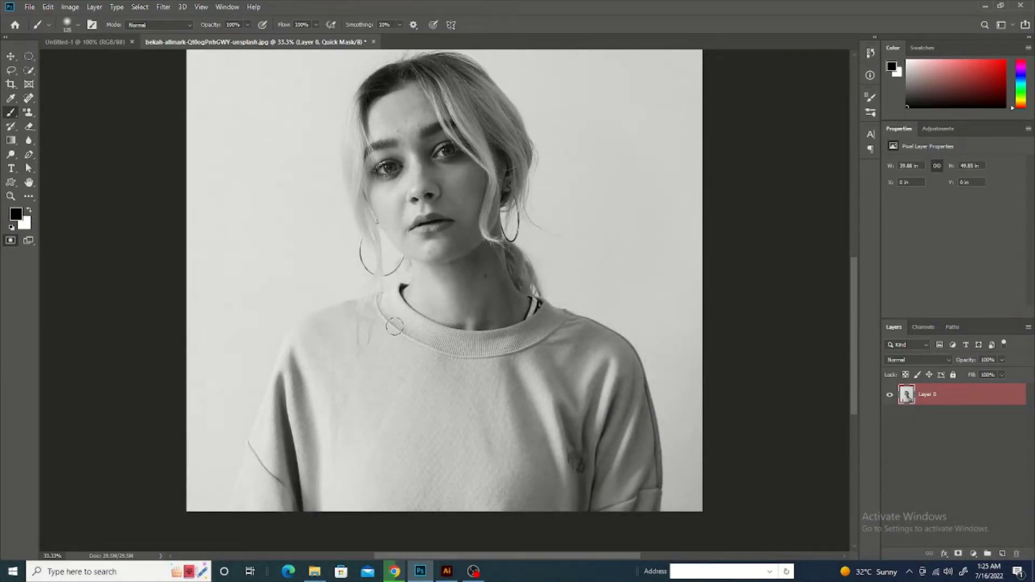
mouse_move(394, 326)
mouse_down()
mouse_move(461, 356)
mouse_move(428, 427)
mouse_move(485, 439)
mouse_move(404, 423)
mouse_move(324, 377)
mouse_move(356, 345)
mouse_move(401, 333)
mouse_move(474, 361)
mouse_move(518, 425)
mouse_move(576, 367)
mouse_move(549, 338)
mouse_move(564, 345)
mouse_move(574, 329)
mouse_move(639, 457)
mouse_up()
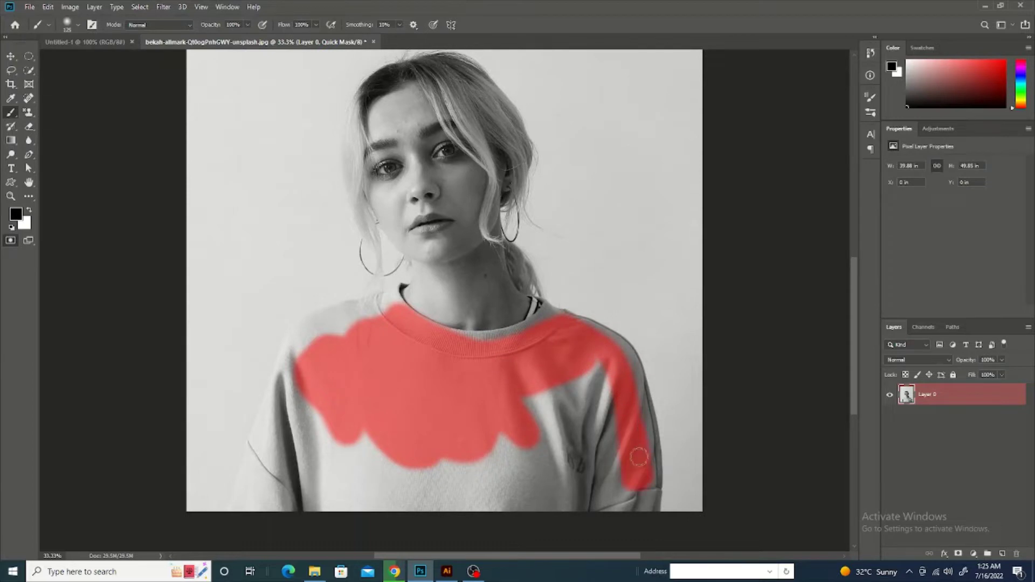
mouse_move(649, 499)
mouse_down()
mouse_move(628, 348)
mouse_move(647, 430)
mouse_up()
mouse_move(605, 337)
mouse_down()
mouse_move(549, 313)
mouse_move(470, 343)
mouse_move(397, 296)
mouse_move(367, 302)
mouse_move(292, 350)
mouse_move(267, 415)
mouse_up()
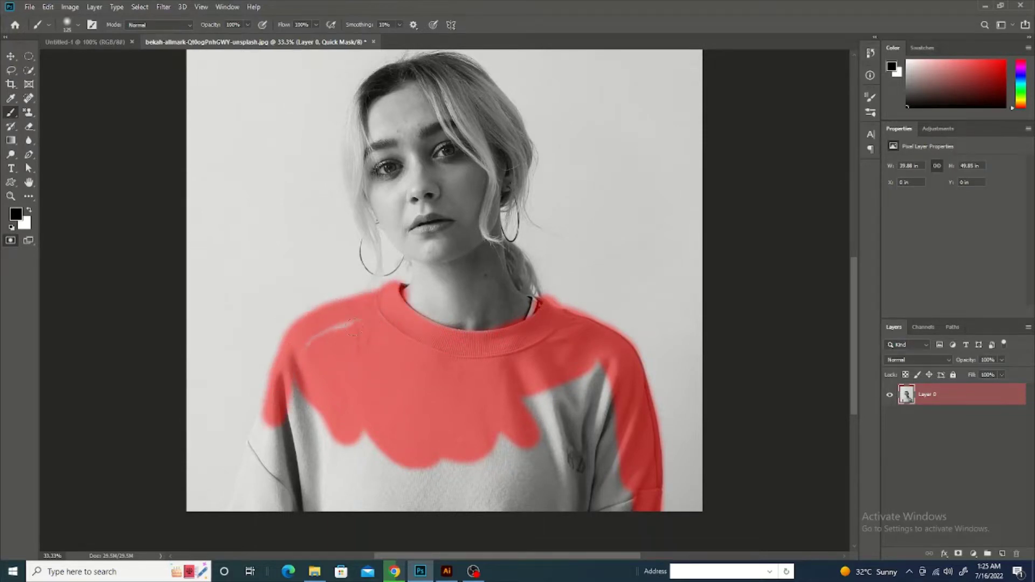
mouse_move(354, 326)
mouse_down()
mouse_move(272, 431)
mouse_move(254, 437)
mouse_move(248, 496)
mouse_move(275, 468)
mouse_move(300, 522)
mouse_move(350, 513)
mouse_move(394, 524)
mouse_move(406, 459)
mouse_up()
mouse_move(422, 497)
mouse_down()
mouse_move(501, 464)
mouse_move(550, 485)
mouse_move(533, 415)
mouse_move(609, 431)
mouse_move(568, 411)
mouse_up()
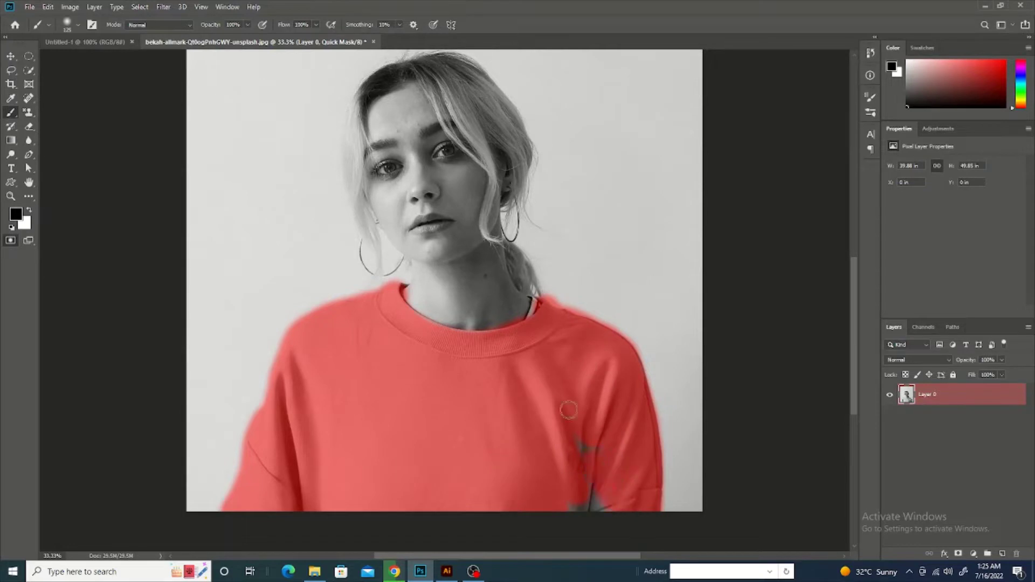
Step: Zoom in and erase mask spill along the right shoulder edge, undoing one bad stroke
key(ctrl+plus)
key(ctrl+plus)
drag(735, 446, 462, 280)
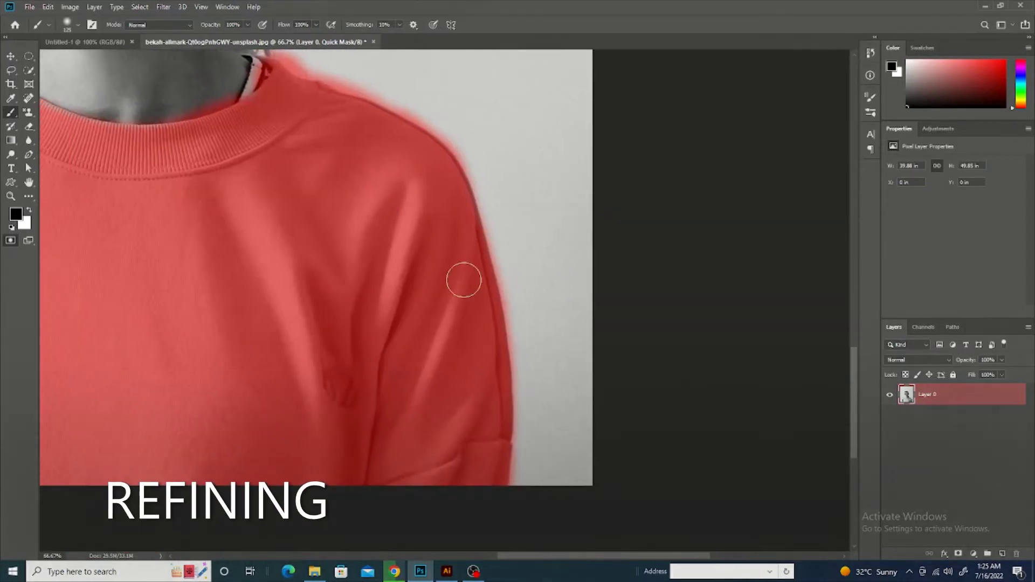
key(x)
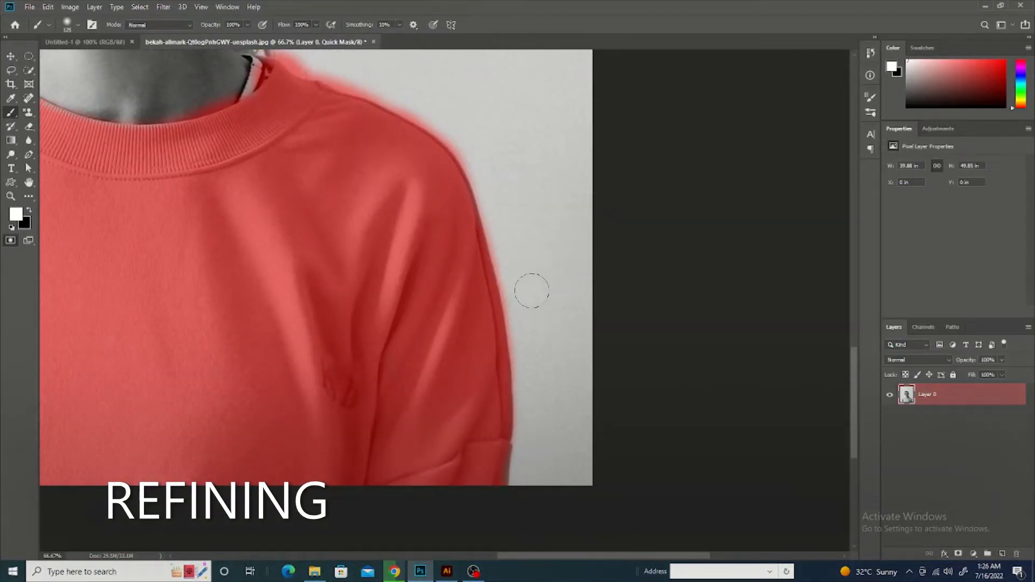
mouse_move(502, 186)
mouse_down()
mouse_move(462, 275)
mouse_move(443, 106)
mouse_up()
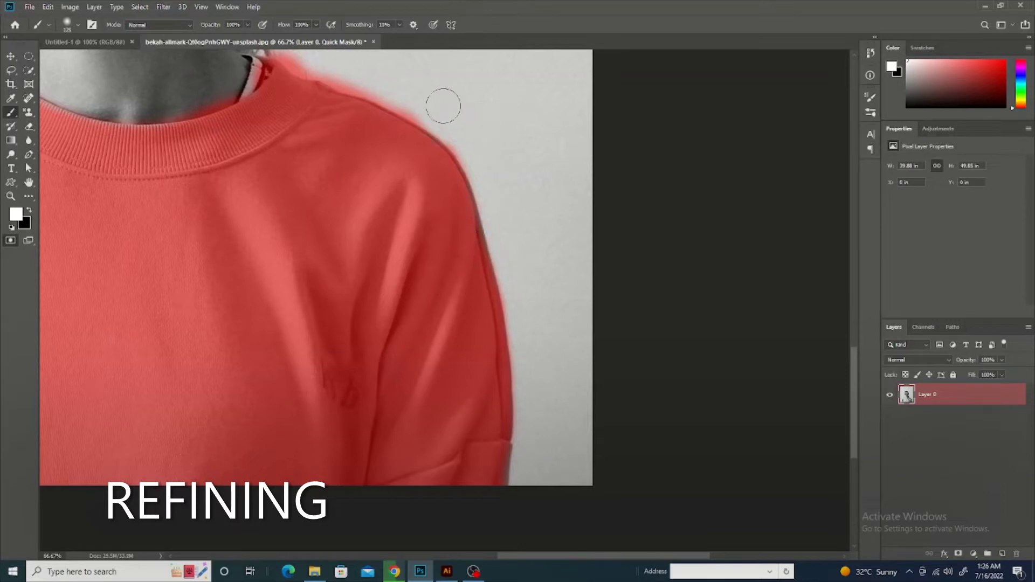
mouse_move(364, 69)
mouse_down()
mouse_move(416, 97)
mouse_move(297, 59)
mouse_up()
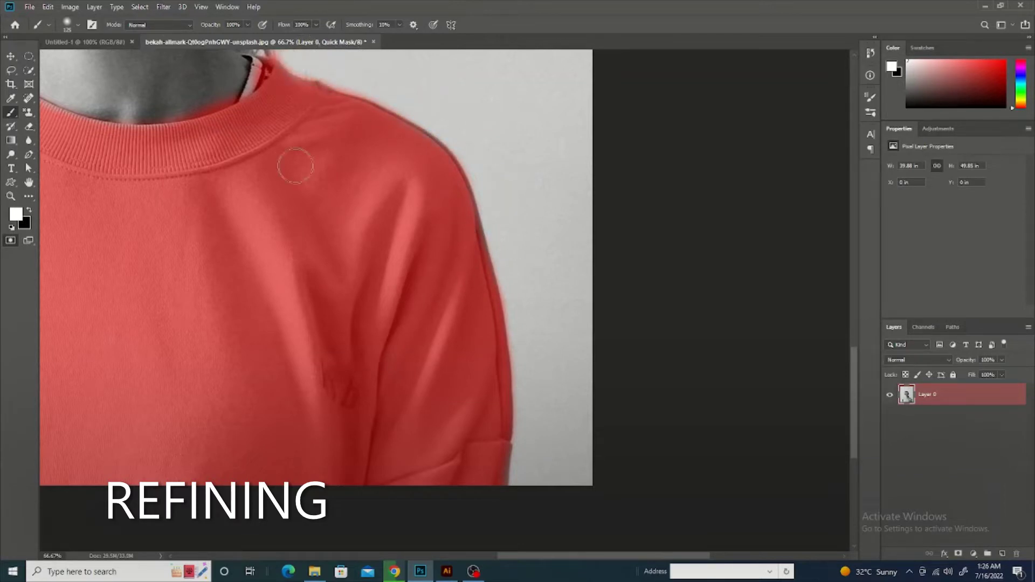
key(ctrl+z)
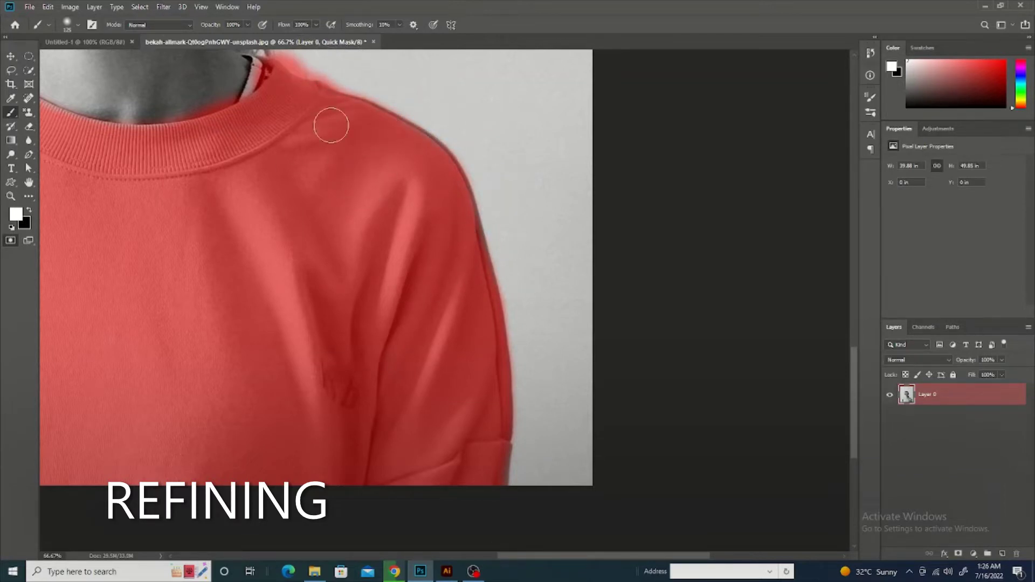
Step: With a smaller brush, trim remaining mask spill along the shoulder edge near the neck
key(x)
key(bracketleft)
key(bracketleft)
key(bracketleft)
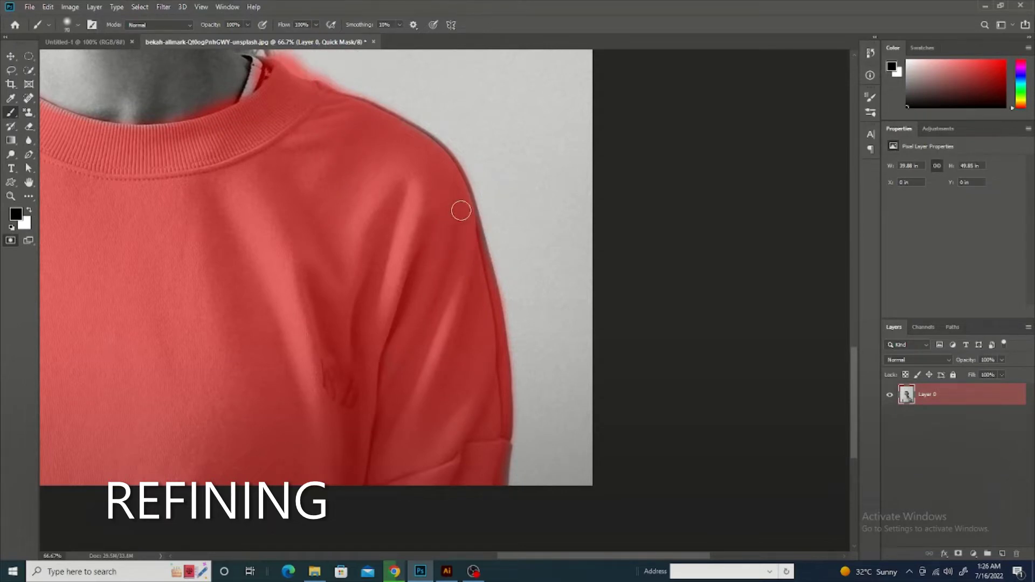
key(x)
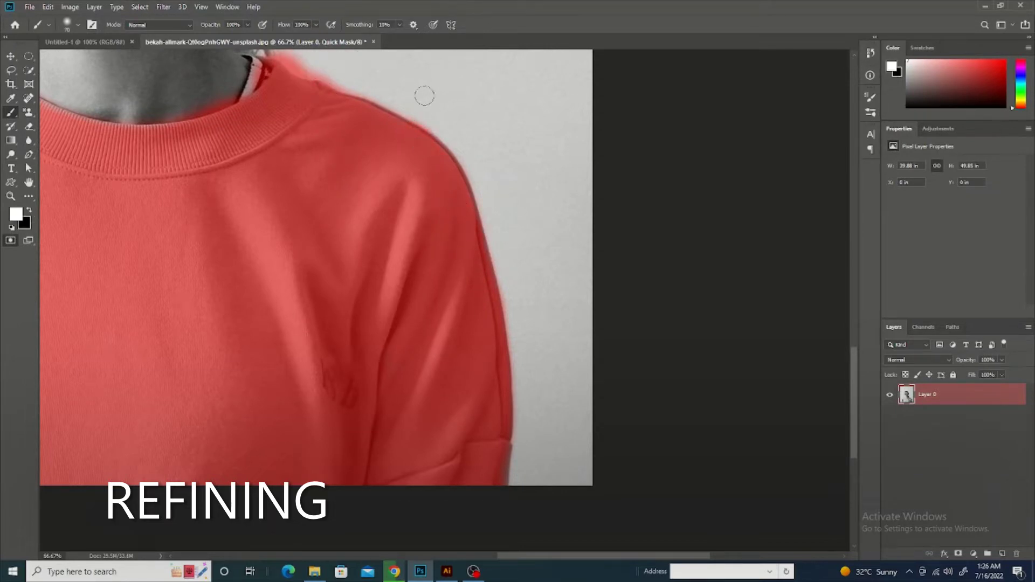
key(x)
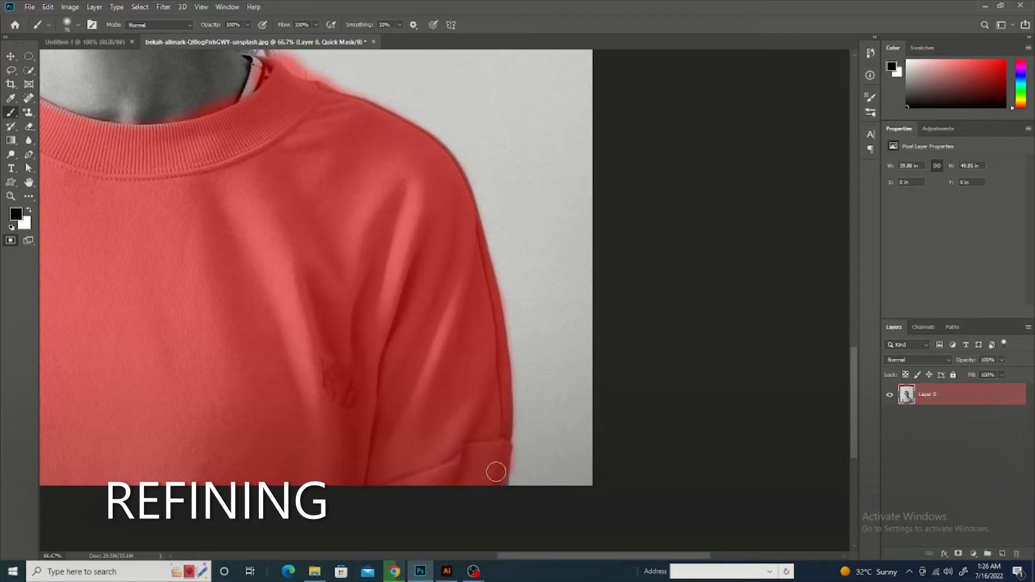
key(x)
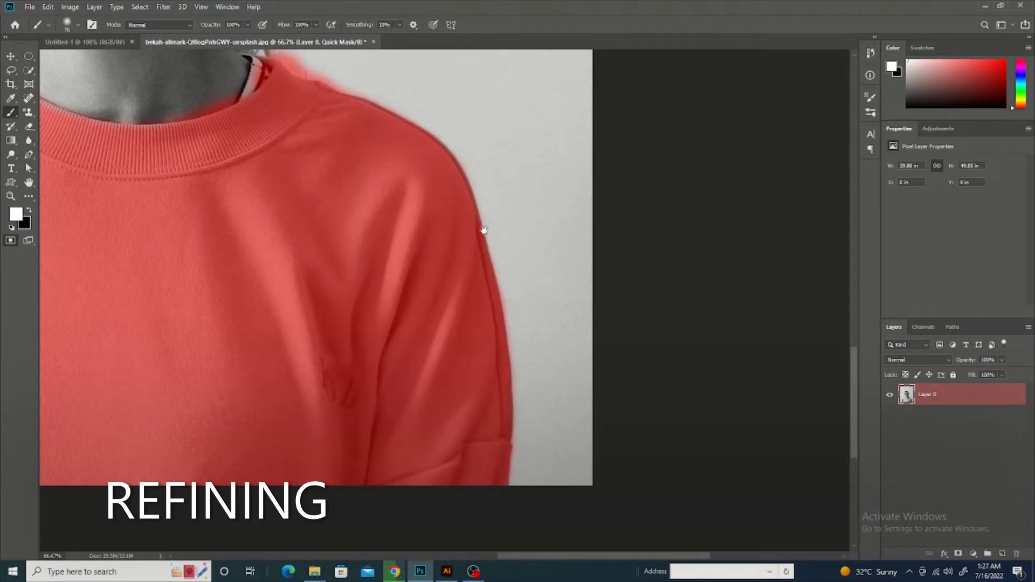
drag(484, 230, 586, 391)
mouse_move(439, 229)
mouse_down()
mouse_move(460, 238)
mouse_move(400, 219)
mouse_up()
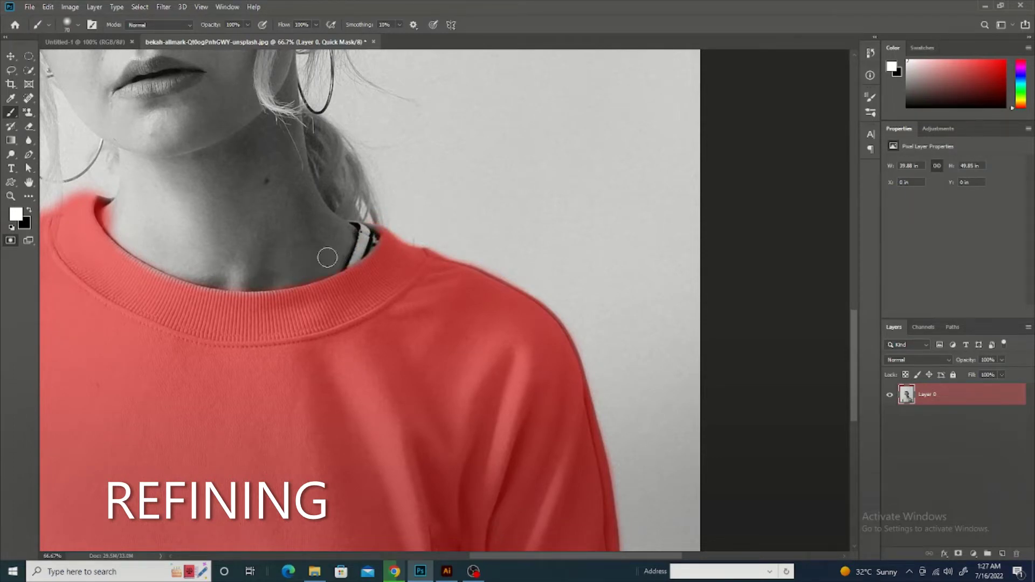
Step: Mask up to the collar edge and erase overspill from the neck above it
key(x)
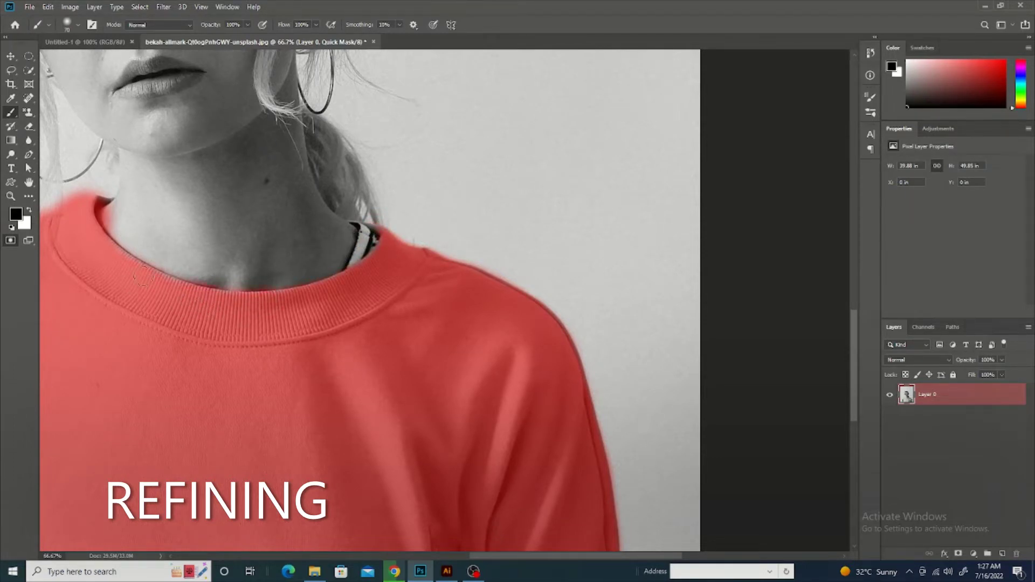
drag(143, 277, 334, 260)
key(x)
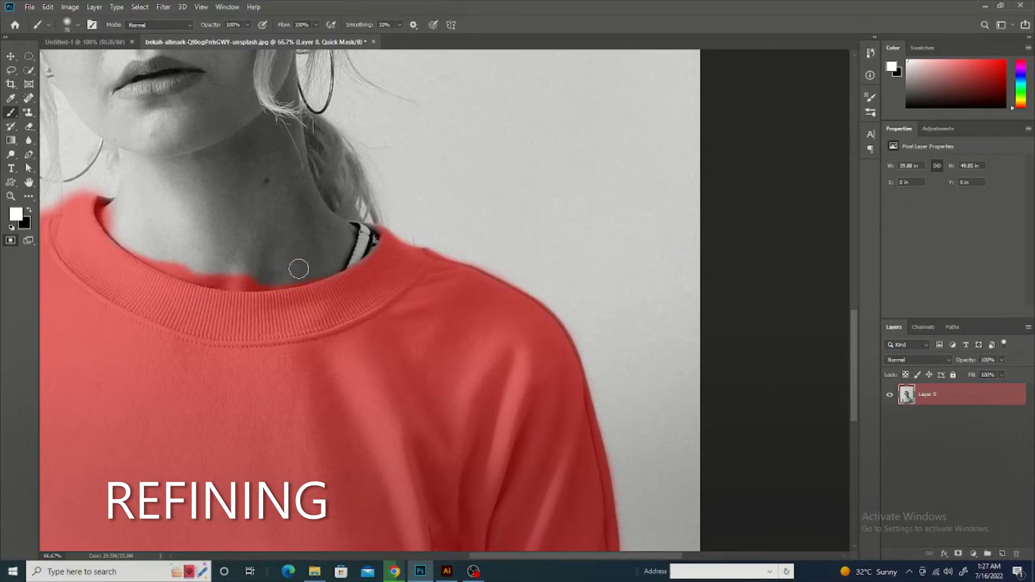
drag(264, 278, 246, 291)
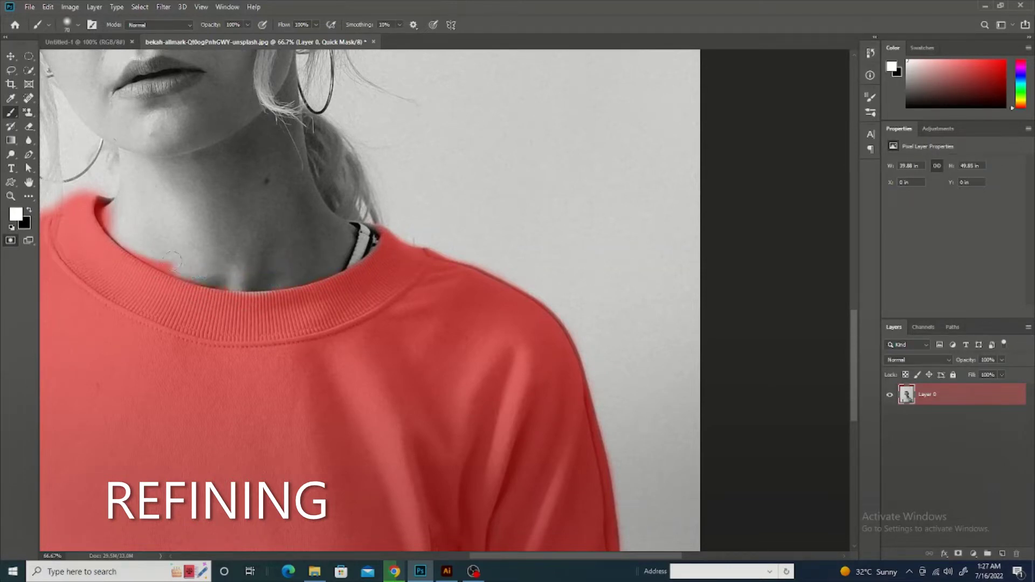
key(x)
key(x)
key(x)
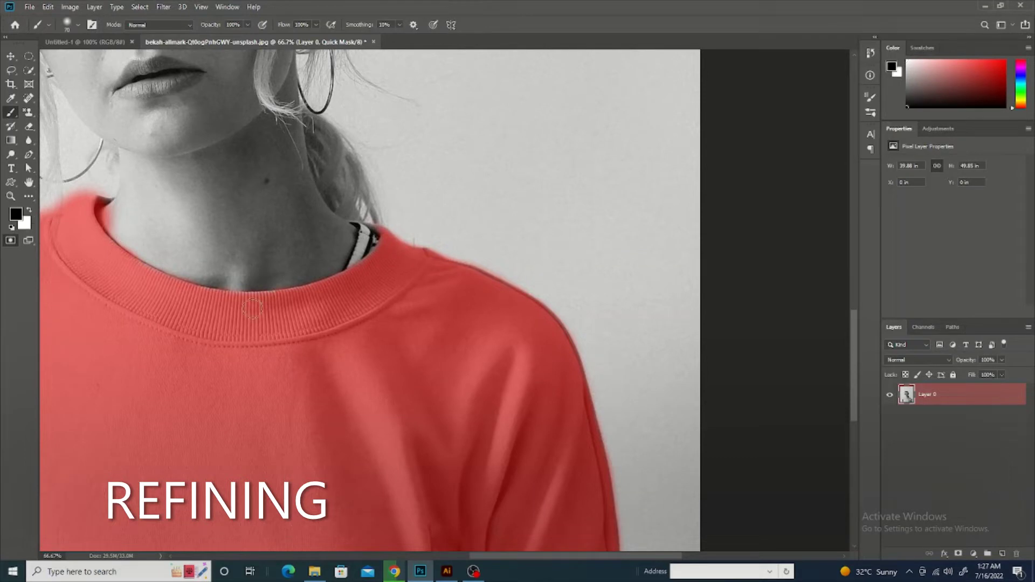
key(x)
drag(136, 236, 118, 221)
key(x)
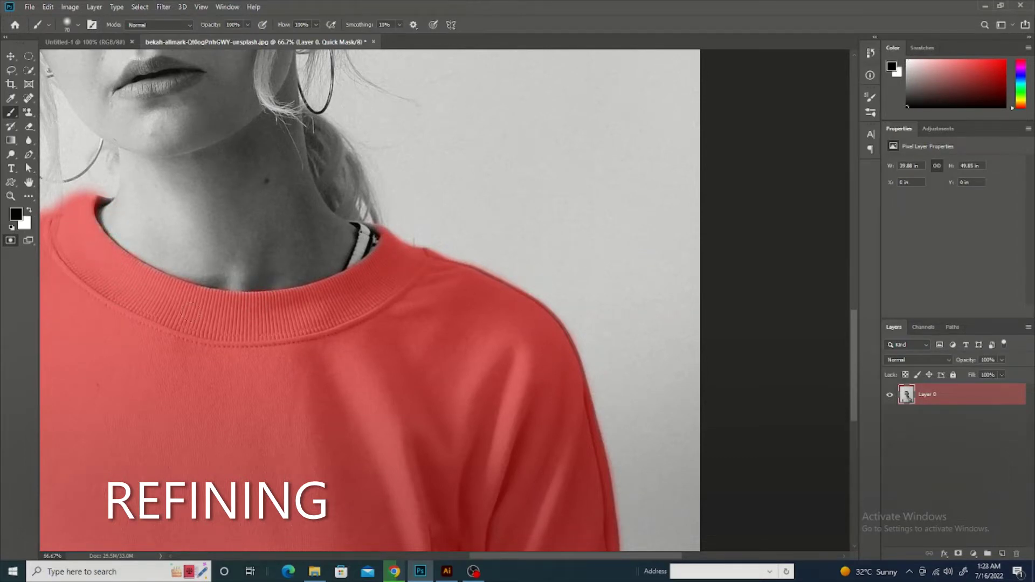
drag(182, 294, 506, 340)
key(x)
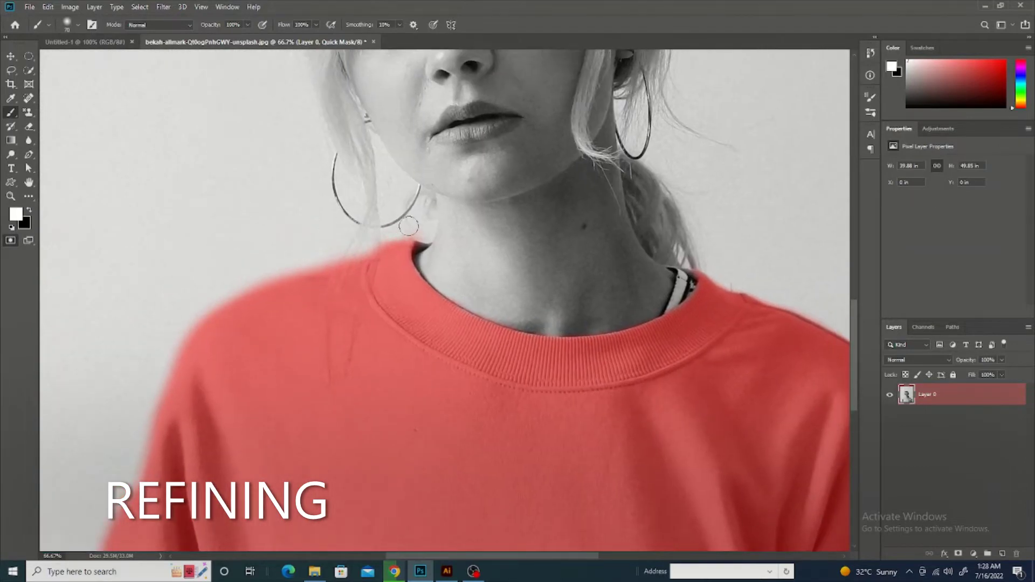
Step: Erase soft spill and repaint the mask so it hugs the upper left shoulder edge
mouse_move(348, 243)
mouse_down()
mouse_move(241, 264)
mouse_move(210, 293)
mouse_up()
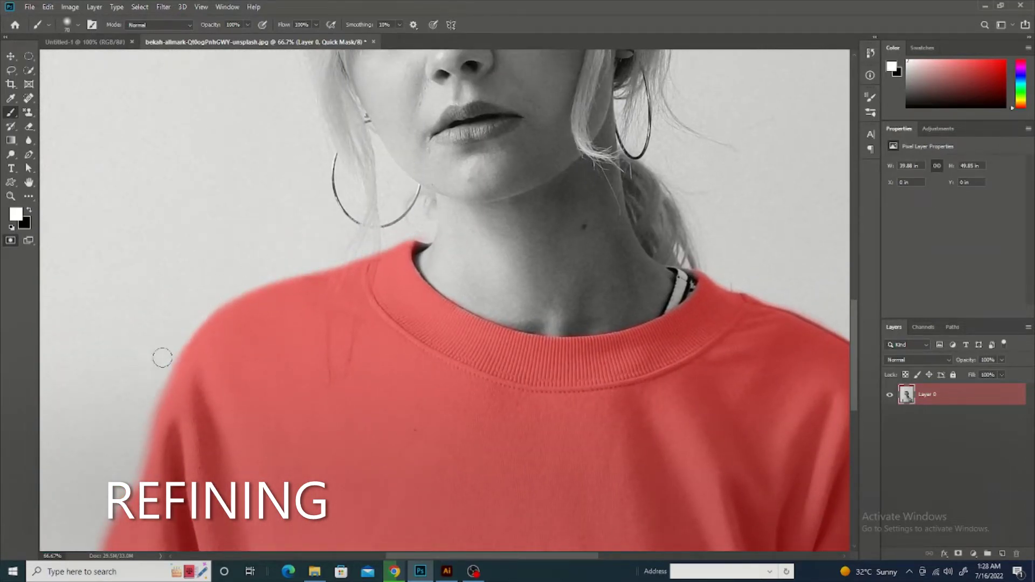
drag(163, 358, 555, 249)
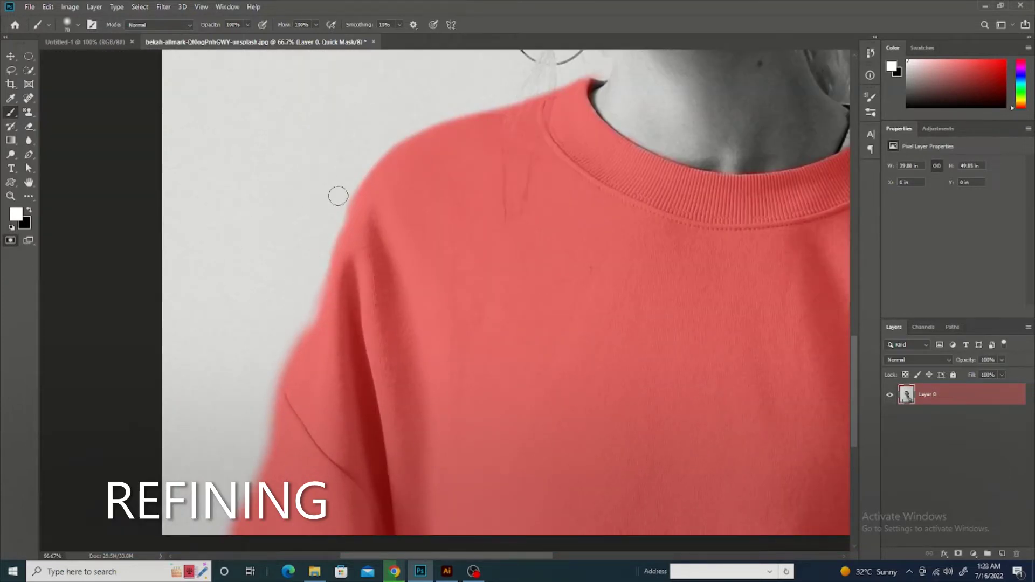
drag(337, 197, 251, 427)
key(x)
drag(302, 345, 358, 223)
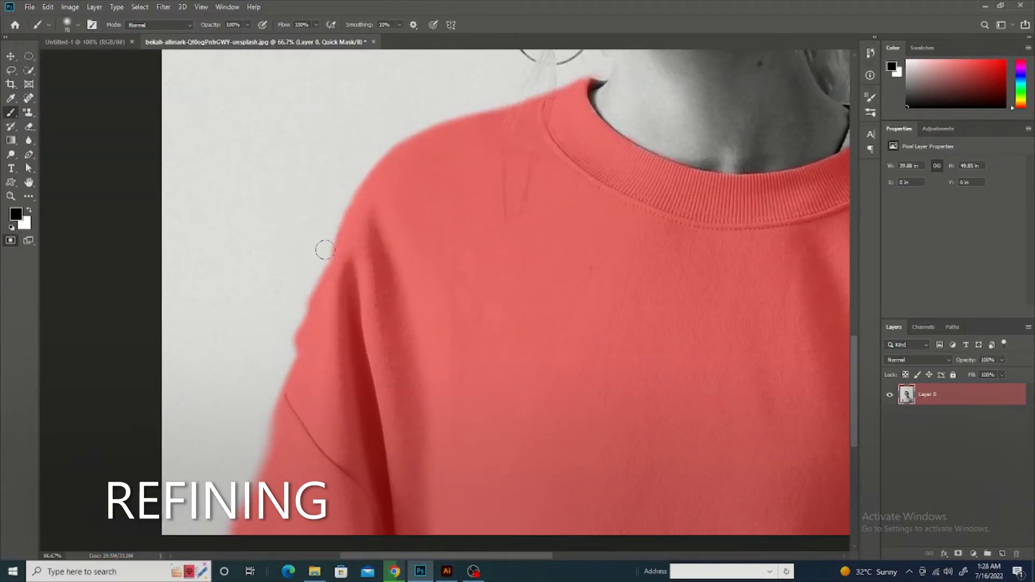
key(x)
mouse_move(307, 252)
mouse_down()
mouse_move(279, 342)
mouse_move(302, 329)
mouse_up()
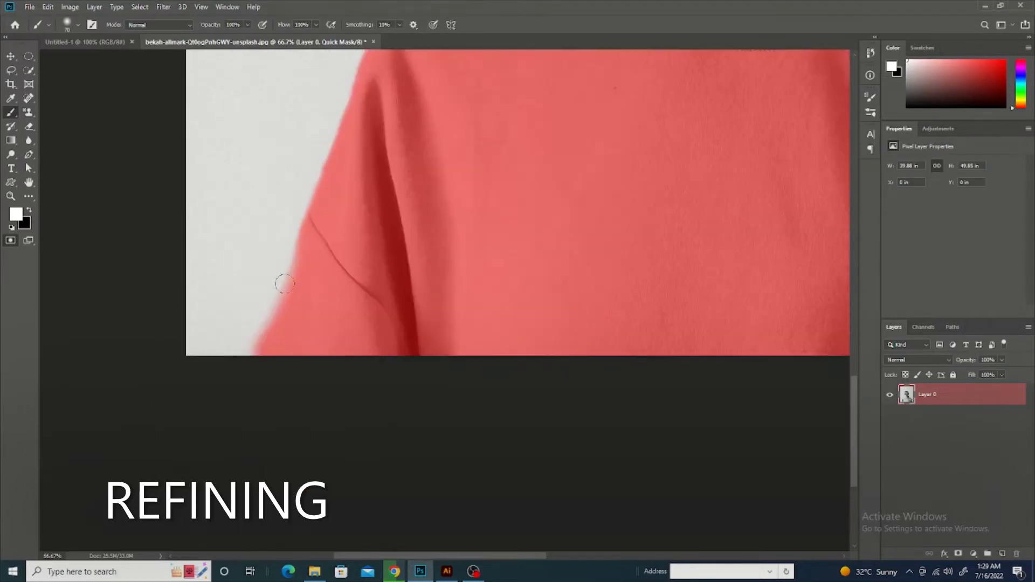
Step: Extend and trim the mask along the lower left shoulder, then zoom out to the whole photo
drag(258, 457, 282, 277)
key(x)
drag(305, 218, 258, 358)
key(x)
mouse_move(266, 272)
mouse_down()
mouse_move(238, 340)
mouse_move(272, 270)
mouse_up()
key(ctrl+minus)
key(ctrl+minus)
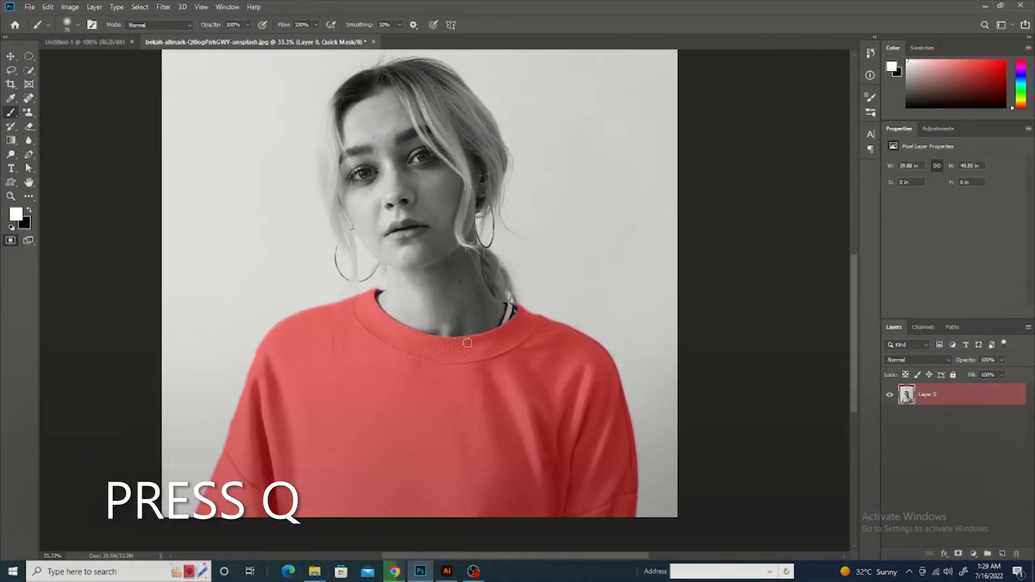
Step: Load the sweatshirt quick mask as a selection and add a Hue/Saturation adjustment layer
key(q)
click(973, 555)
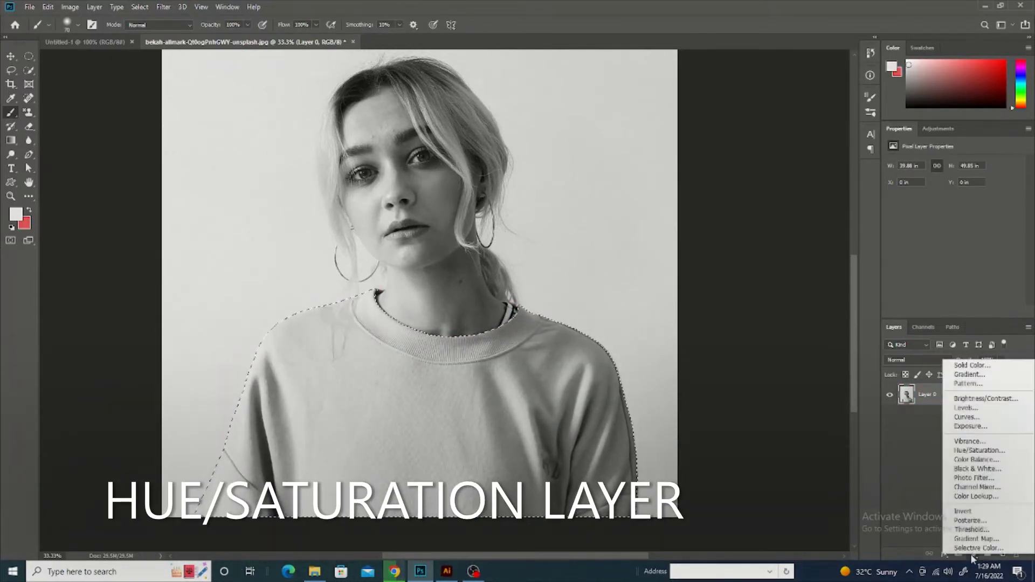
click(976, 450)
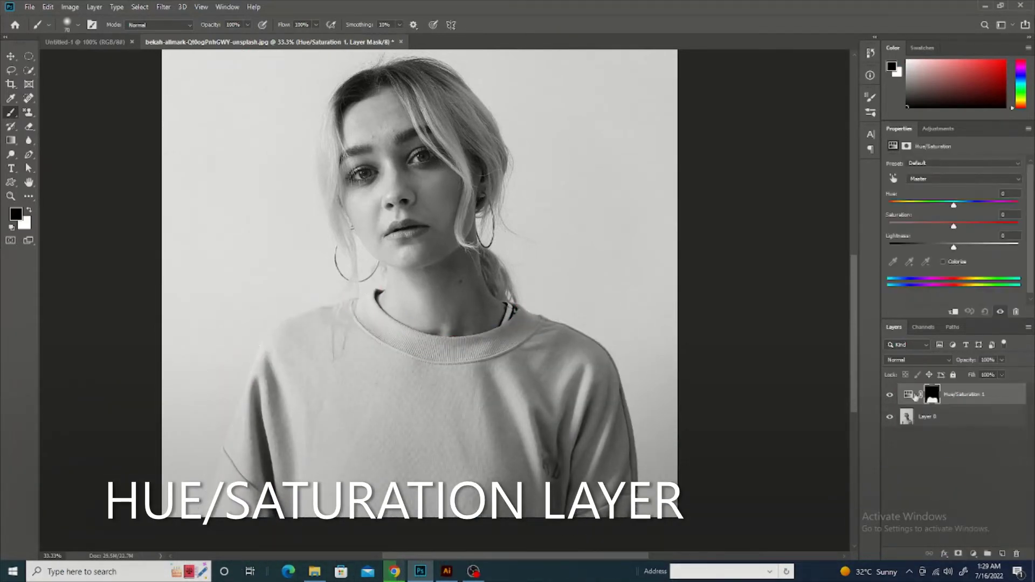
click(908, 396)
Step: Colorize the sweatshirt teal, shifting Hue toward blue and raising Saturation
click(943, 262)
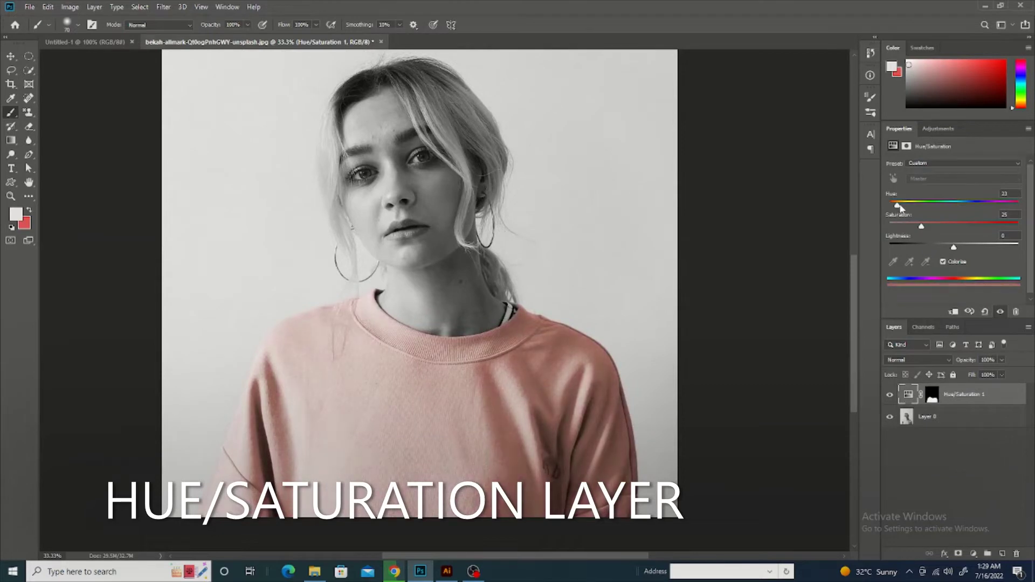
drag(890, 205, 956, 205)
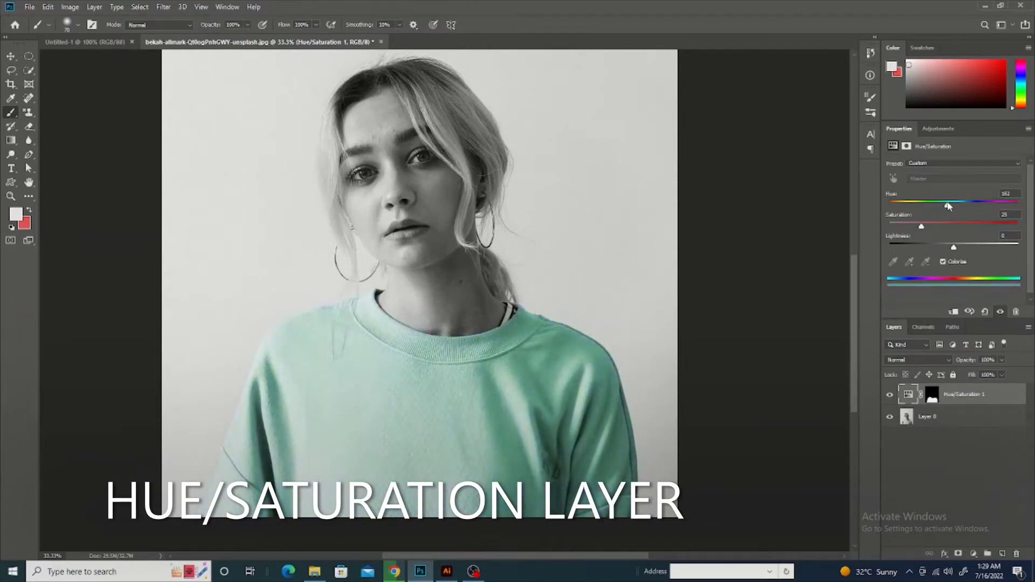
mouse_move(926, 229)
mouse_down()
mouse_move(947, 231)
mouse_move(935, 249)
mouse_up()
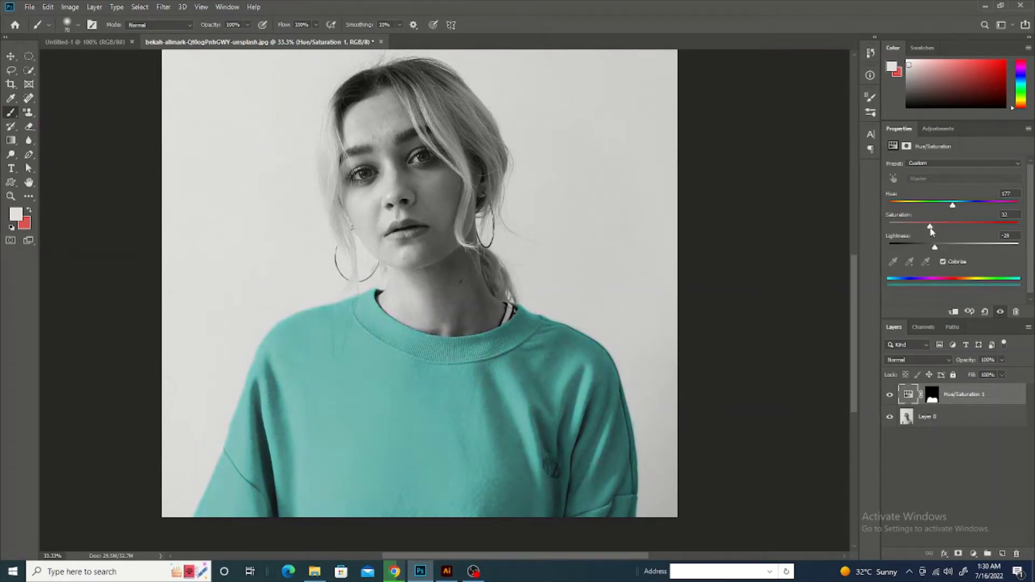
drag(957, 229, 962, 231)
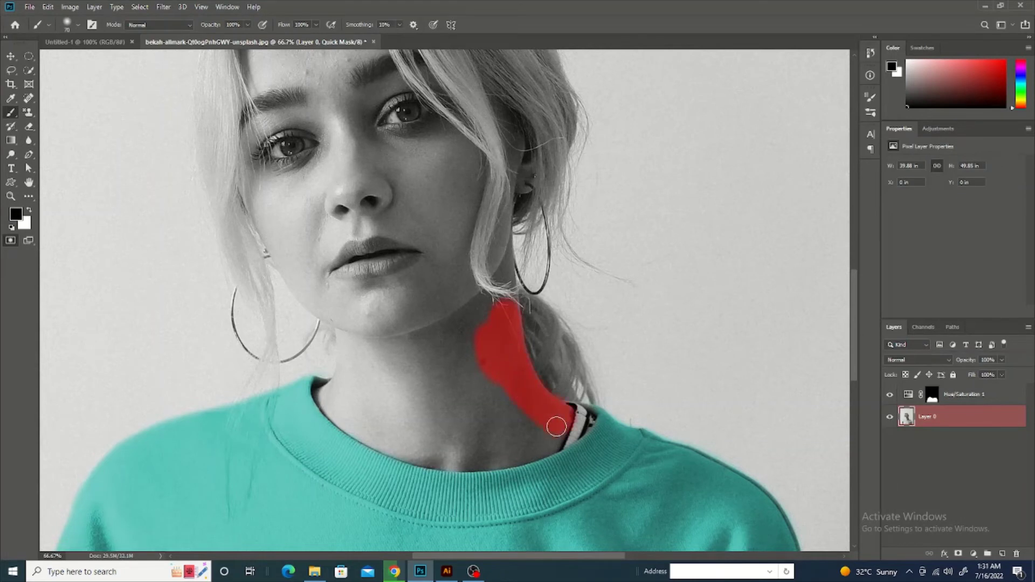
Step: Quick-mask the neck, chin, cheek and the skin beside the ear
mouse_move(469, 351)
mouse_down()
mouse_move(356, 453)
mouse_move(351, 323)
mouse_move(430, 488)
mouse_move(491, 444)
mouse_up()
key(x)
key(x)
mouse_move(388, 313)
mouse_down()
mouse_move(501, 220)
mouse_move(324, 242)
mouse_move(334, 140)
mouse_move(438, 76)
mouse_up()
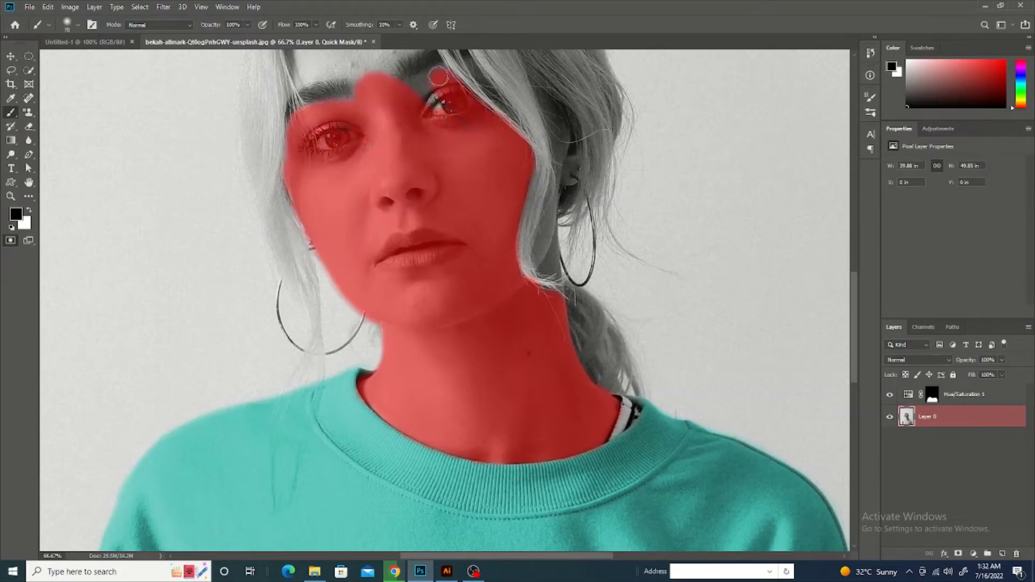
key(bracketleft)
key(bracketleft)
key(bracketleft)
drag(539, 89, 556, 243)
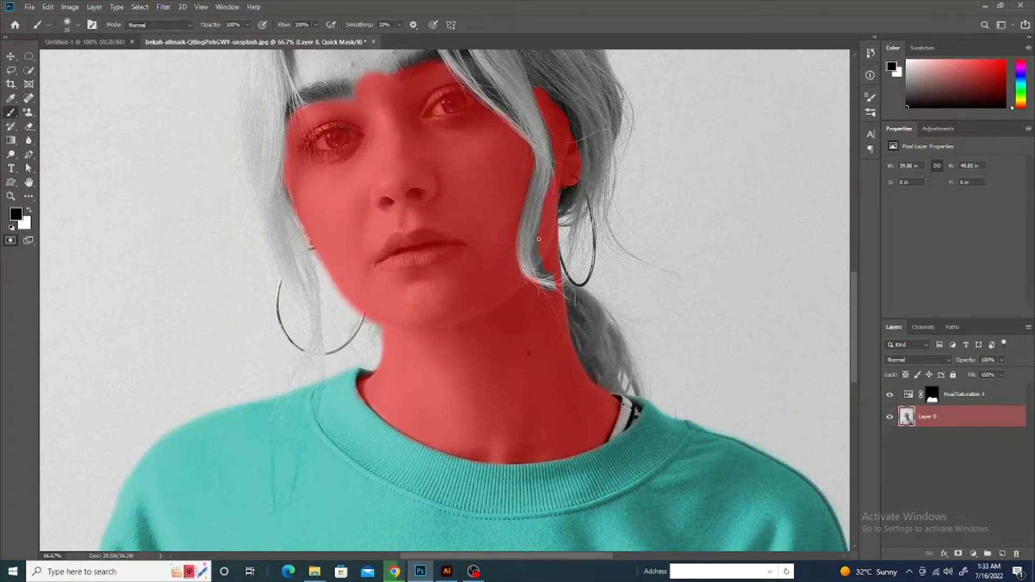
key(x)
scroll(556, 288, up, 3)
key(x)
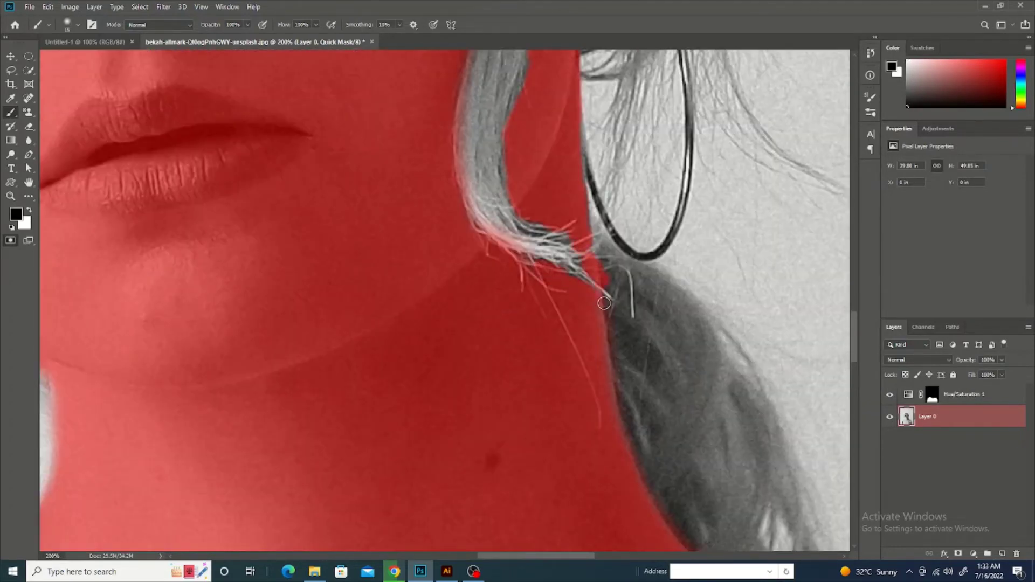
key(x)
scroll(509, 449, up, 5)
Step: Mask the skin along the hairline and fill in the whole forehead
drag(509, 449, 563, 470)
key(x)
drag(462, 539, 463, 270)
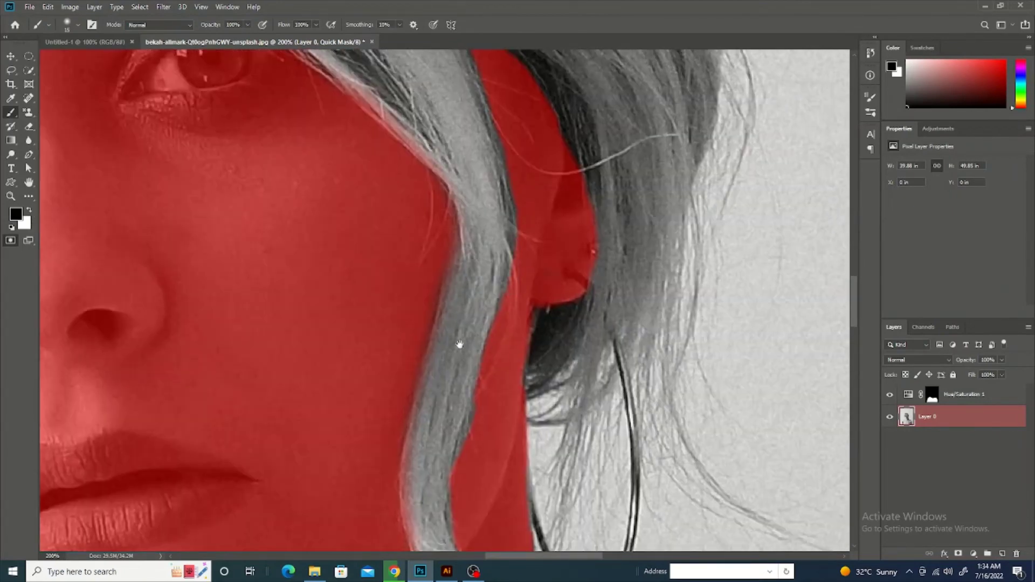
drag(270, 162, 679, 378)
drag(781, 431, 710, 341)
drag(695, 292, 639, 216)
drag(539, 221, 401, 248)
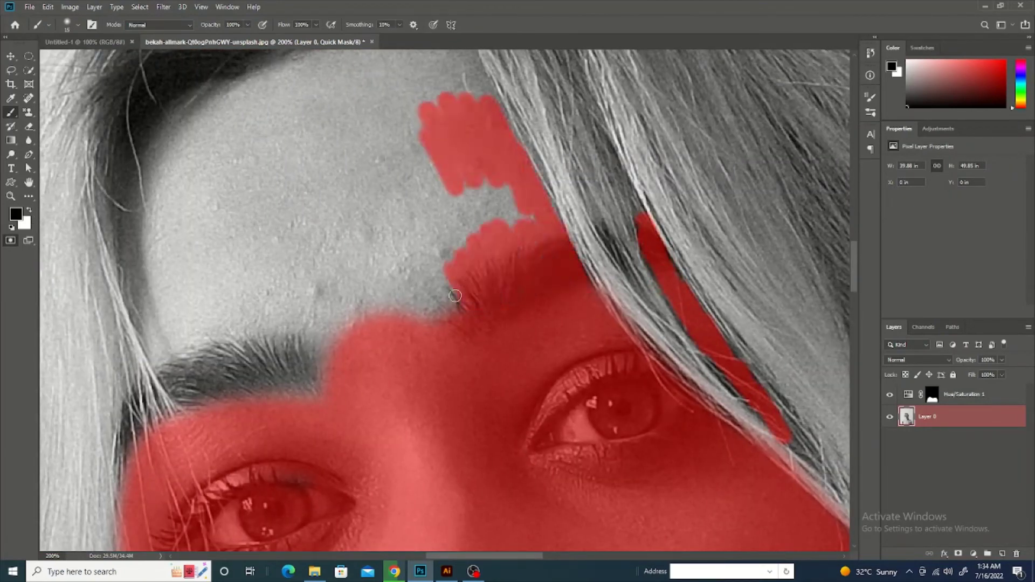
mouse_move(221, 95)
mouse_down()
mouse_move(131, 286)
mouse_move(378, 162)
mouse_up()
key(bracketright)
key(bracketright)
key(bracketright)
key(ctrl+minus)
drag(335, 205, 463, 162)
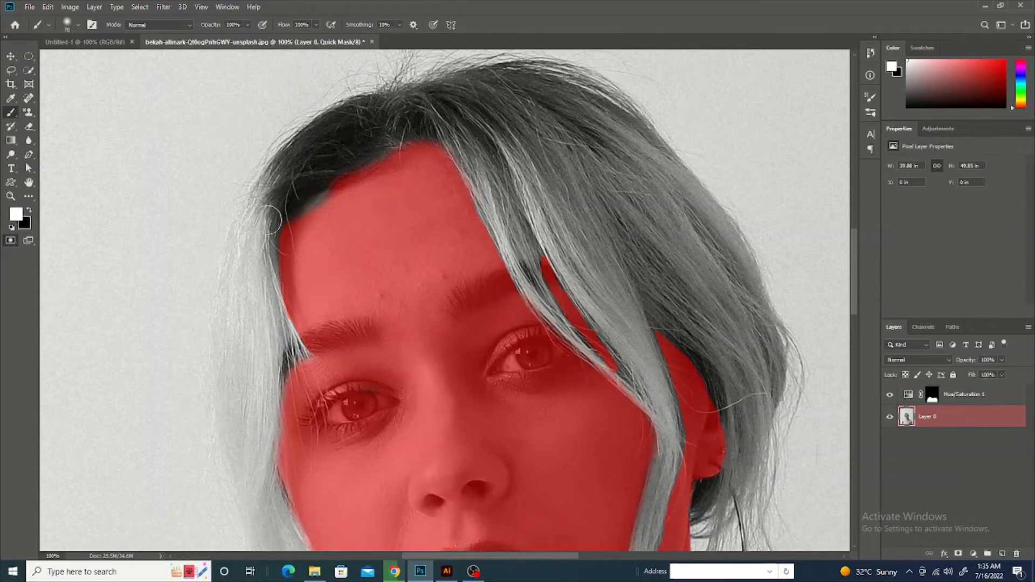
drag(323, 226, 360, 275)
Step: Clean up the skin mask edge along the jaw
key(ctrl+plus)
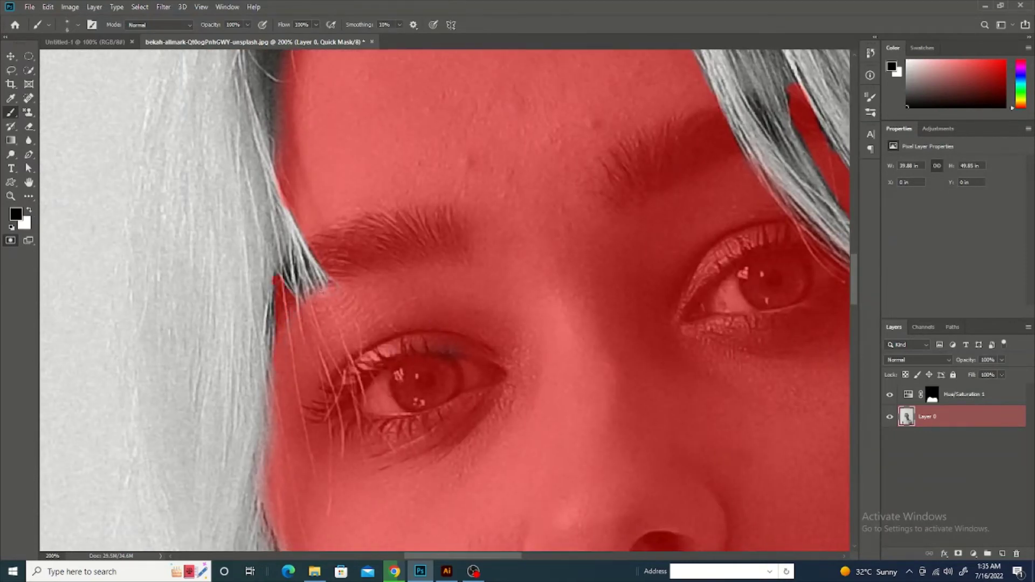
key(x)
scroll(144, 351, down, 5)
scroll(144, 351, right, 3)
mouse_move(127, 240)
mouse_down()
mouse_move(229, 413)
mouse_move(318, 518)
mouse_up()
scroll(242, 431, down, 3)
key(x)
drag(161, 275, 216, 397)
key(x)
scroll(216, 398, down, 5)
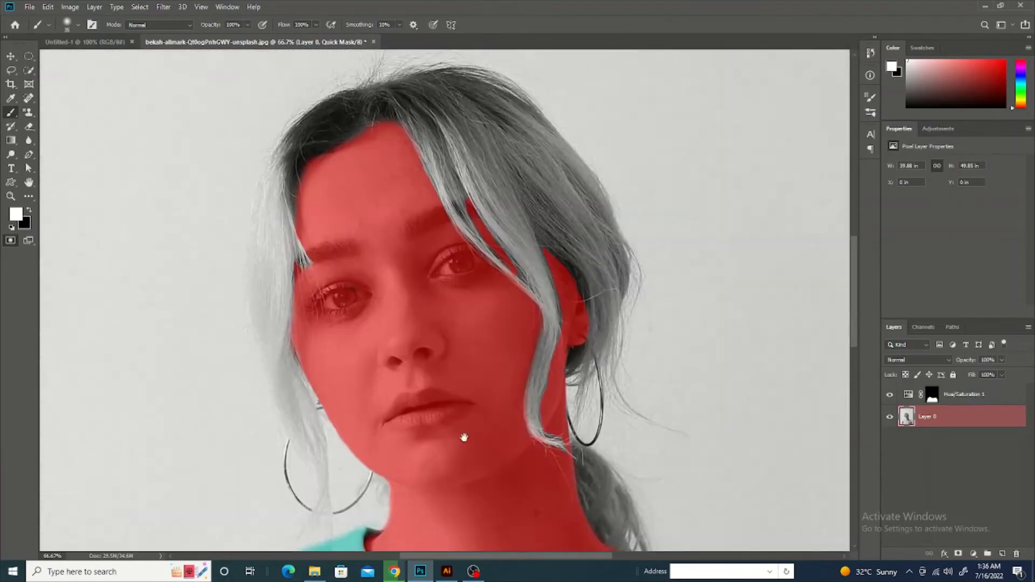
scroll(688, 416, up, 2)
Step: Erase the mask from the lips and tidy around their edges
key(x)
key(x)
scroll(470, 297, up, 3)
mouse_move(469, 297)
mouse_down()
mouse_move(632, 312)
mouse_move(330, 381)
mouse_move(313, 426)
mouse_up()
key(x)
drag(281, 371, 420, 275)
drag(307, 431, 380, 453)
scroll(380, 453, down, 4)
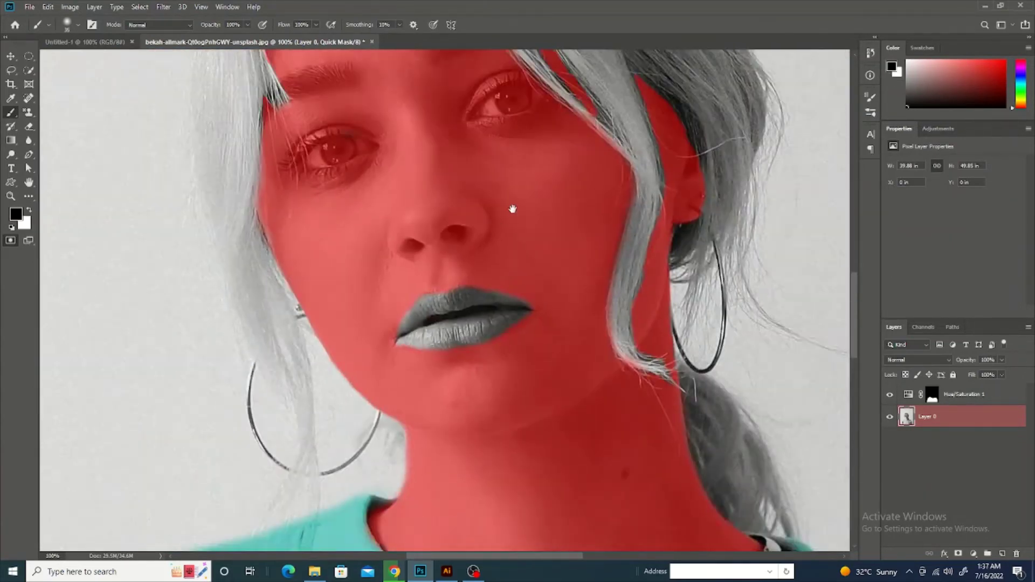
scroll(512, 208, up, 4)
Step: Clear the mask from the eye and eye corner, then zoom out to the full portrait
key(x)
mouse_move(539, 173)
mouse_down()
mouse_move(488, 239)
mouse_move(557, 169)
mouse_move(557, 275)
mouse_up()
key(x)
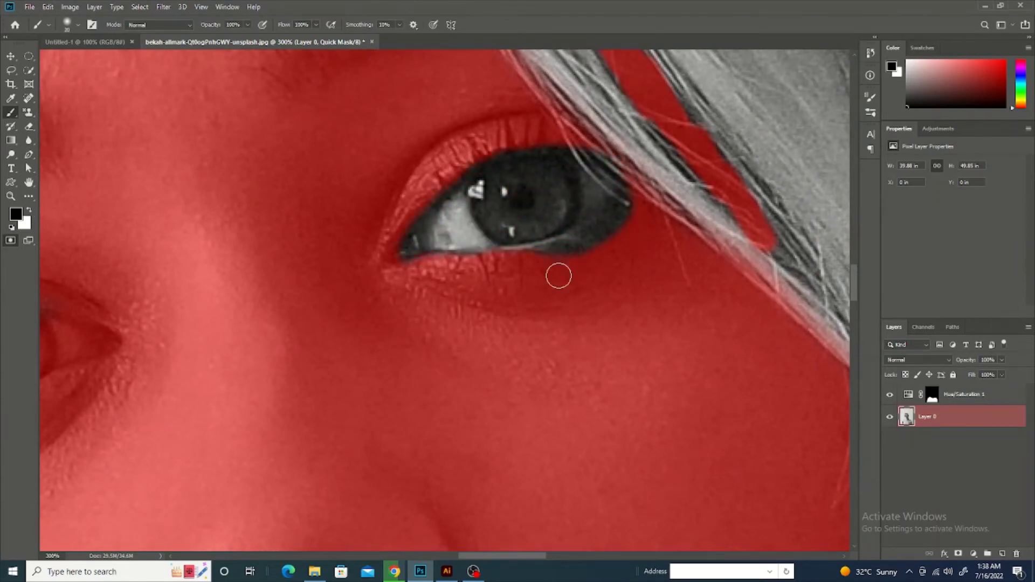
scroll(458, 285, left, 5)
key(x)
drag(323, 331, 350, 350)
key(x)
scroll(478, 370, down, 4)
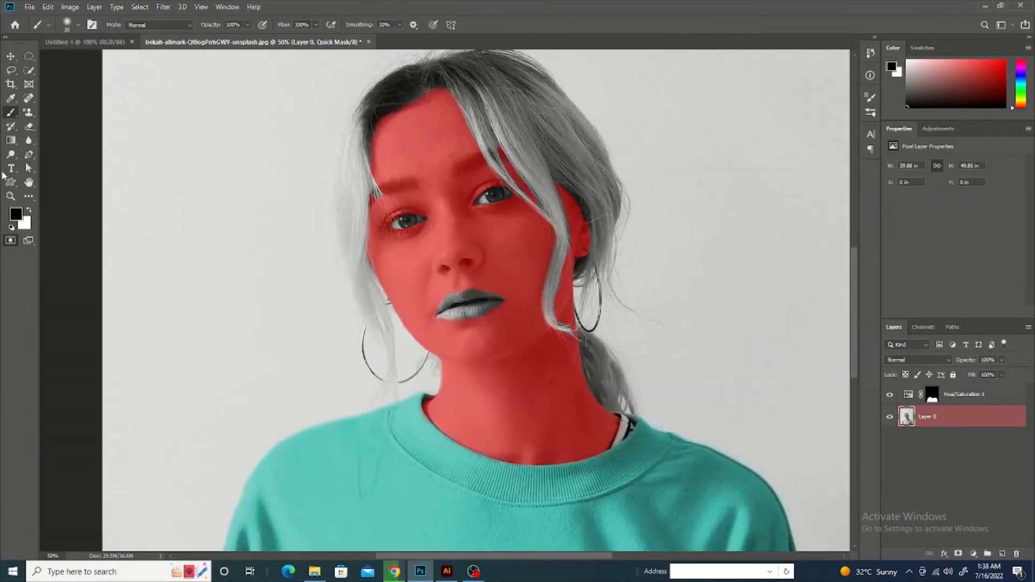
Step: Add a colorized Hue/Saturation layer on the skin selection with Hue about 11 and Lightness about +21
key(q)
click(973, 553)
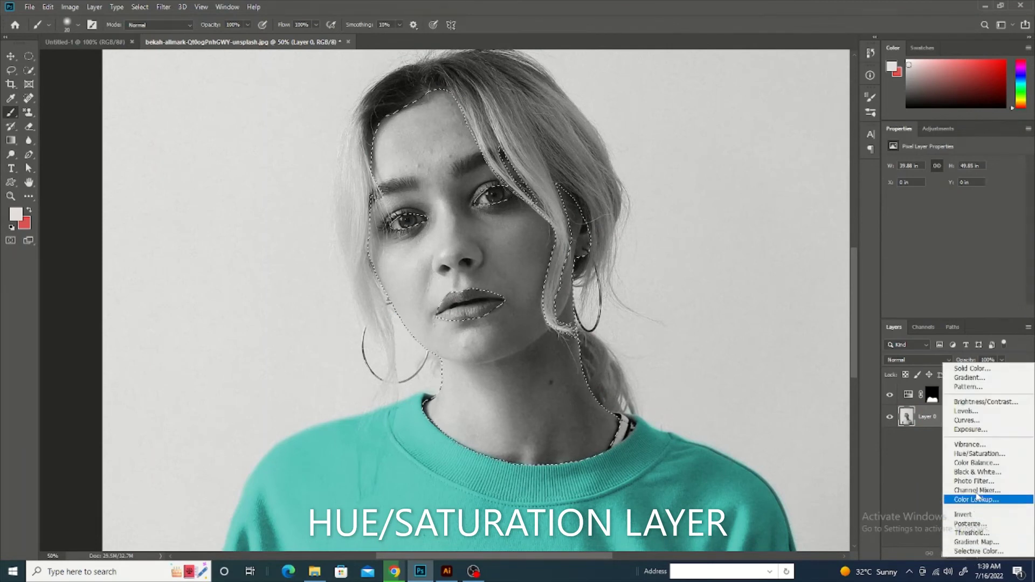
click(965, 456)
click(942, 262)
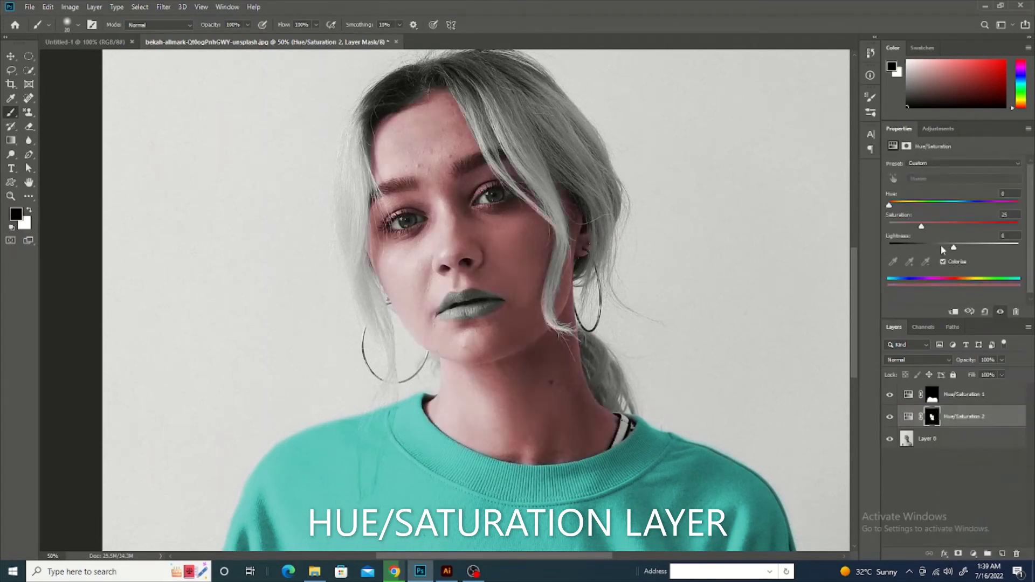
drag(895, 207, 893, 209)
drag(953, 249, 962, 249)
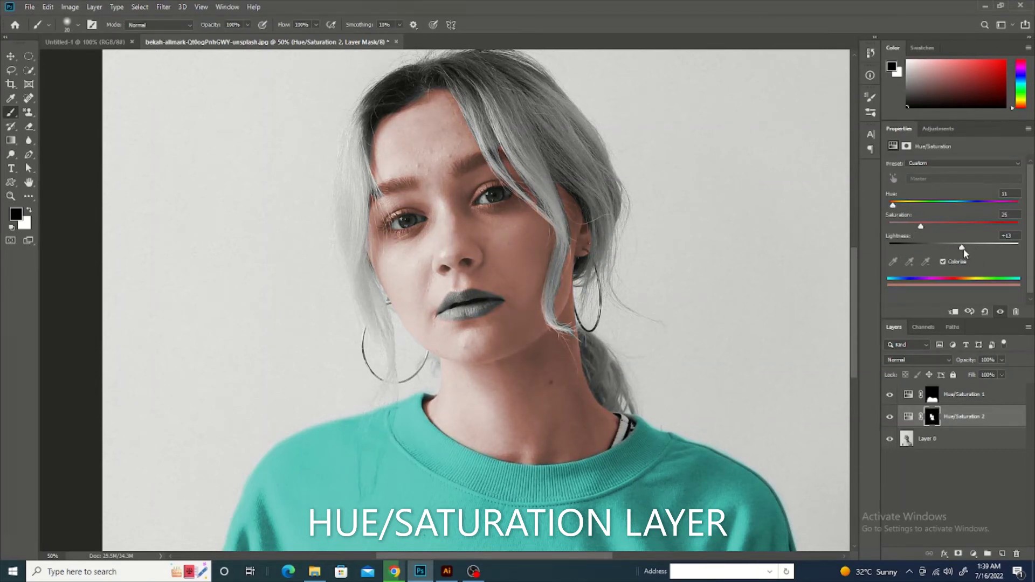
drag(963, 248, 968, 248)
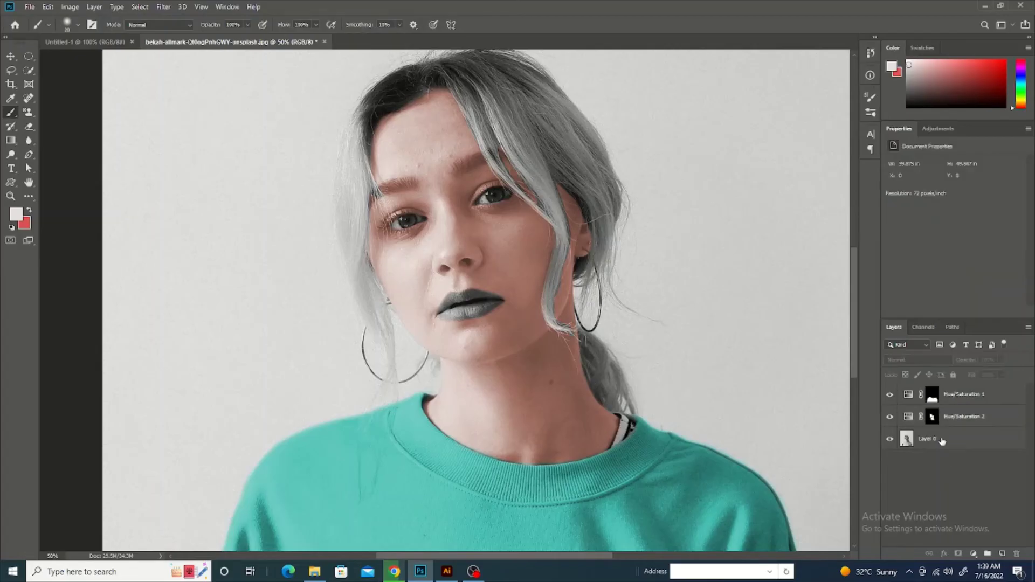
Step: Quick-mask paint over the lips and turn the mask into a selection
key(q)
scroll(451, 327, up, 2)
scroll(451, 327, up, 3)
mouse_move(451, 327)
mouse_down()
mouse_move(554, 302)
mouse_move(674, 300)
mouse_move(517, 345)
mouse_move(418, 347)
mouse_move(447, 339)
mouse_move(463, 284)
mouse_up()
key(q)
Step: Add a colorized Hue/Saturation layer and set the lips to a dark red
click(973, 554)
click(971, 465)
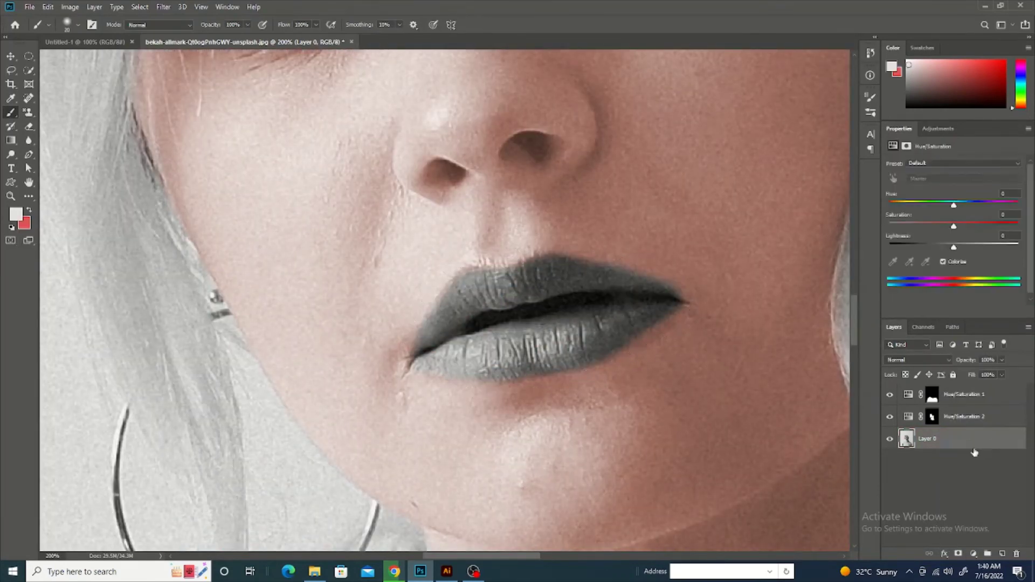
click(943, 261)
drag(922, 226, 955, 227)
drag(890, 202, 995, 205)
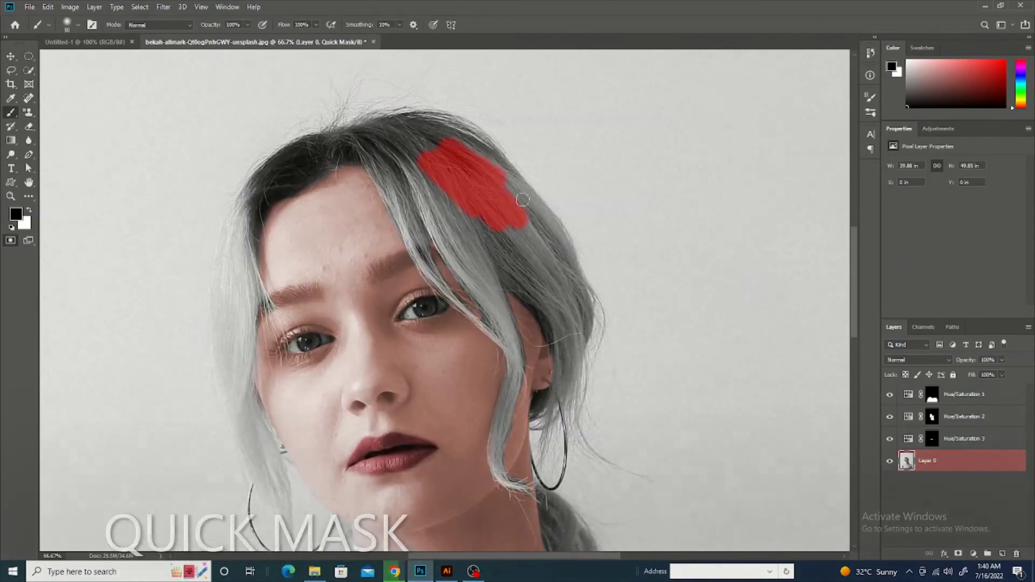
Step: Paint the Quick Mask over the hair on the right, including the right-side strands
mouse_move(453, 156)
mouse_down()
mouse_move(550, 404)
mouse_move(561, 506)
mouse_up()
drag(682, 216, 669, 296)
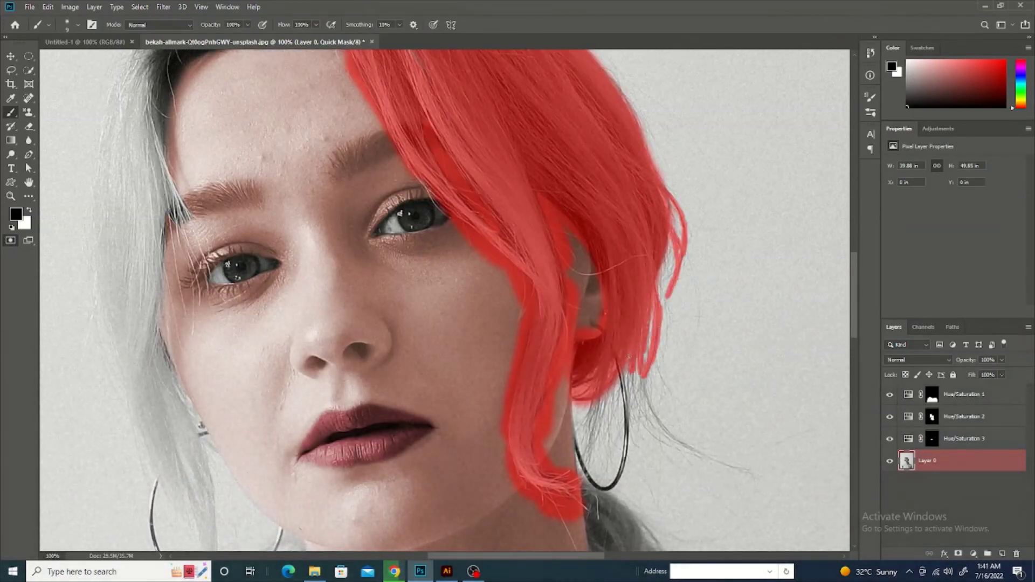
drag(631, 359, 663, 428)
key(x)
key(x)
key(x)
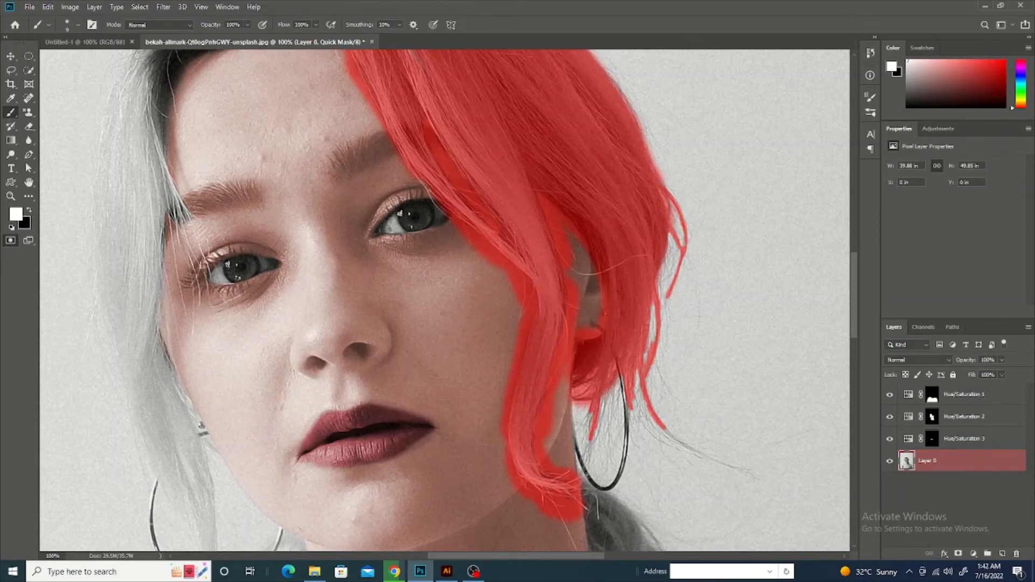
scroll(491, 216, up, 10)
key(x)
Step: Extend the Quick Mask over the remaining hair on the left and lower areas
mouse_move(462, 281)
mouse_down()
mouse_move(555, 259)
mouse_move(332, 282)
mouse_up()
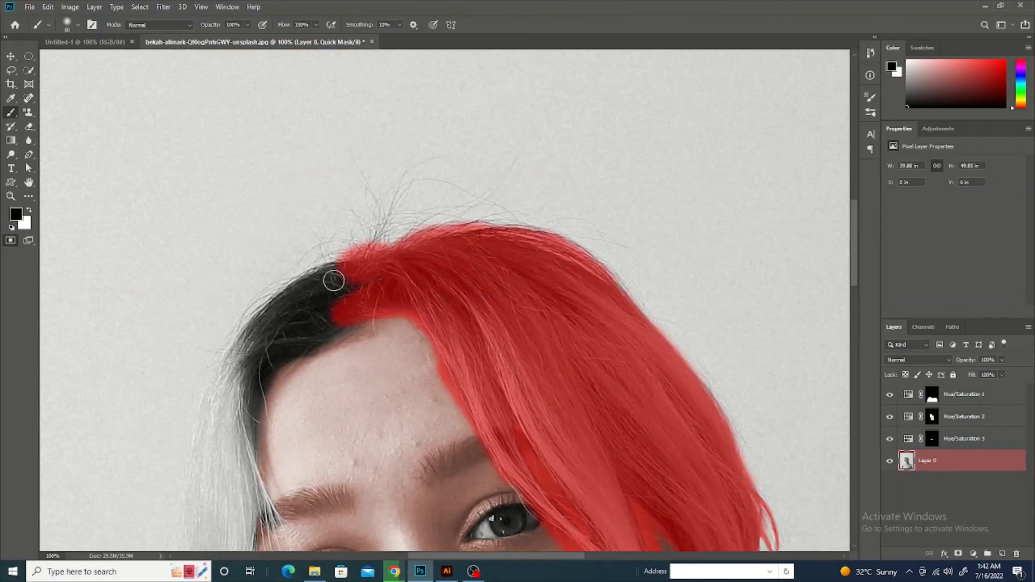
scroll(332, 282, right, 1)
scroll(352, 405, down, 3)
drag(237, 194, 302, 388)
scroll(302, 388, down, 5)
drag(265, 119, 345, 394)
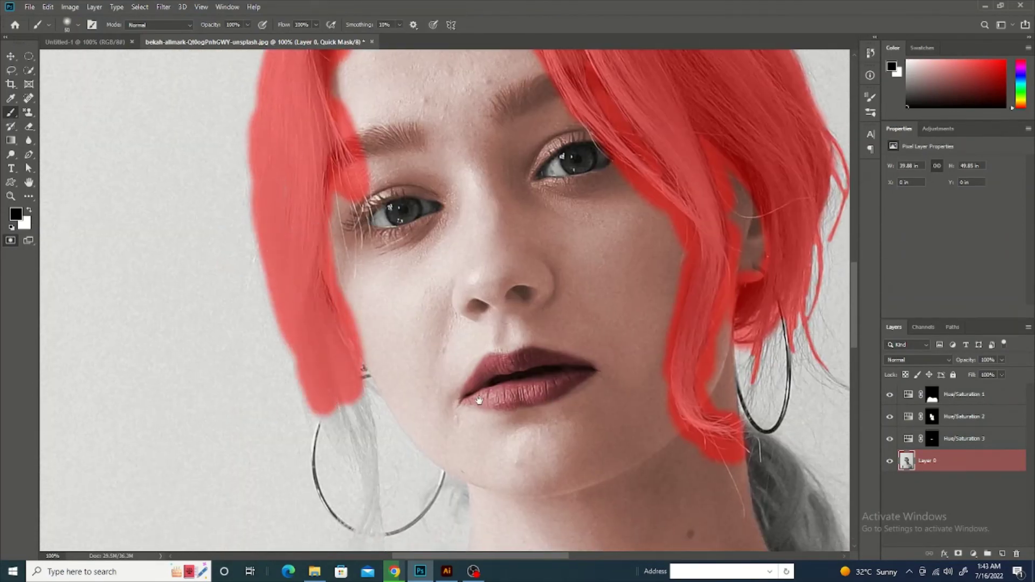
scroll(345, 393, down, 3)
mouse_move(323, 226)
mouse_down()
mouse_move(359, 320)
mouse_move(340, 415)
mouse_up()
scroll(340, 416, up, 3)
scroll(340, 415, up, 3)
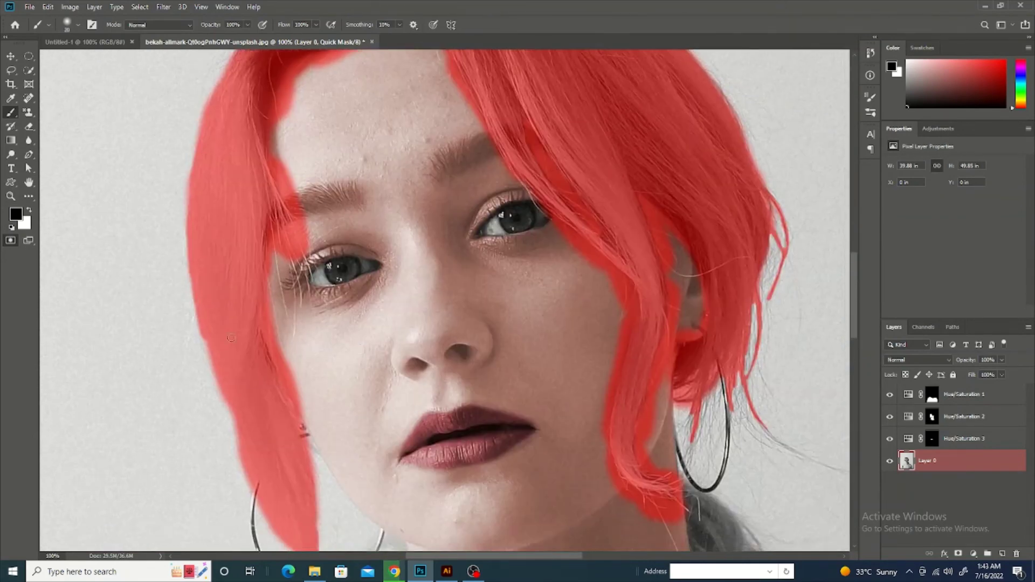
scroll(431, 324, down, 5)
scroll(431, 323, right, 3)
mouse_move(426, 312)
mouse_down()
mouse_move(476, 349)
mouse_move(521, 469)
mouse_up()
Step: Zoom in and erase stray mask paint past the hair edge with white
key(x)
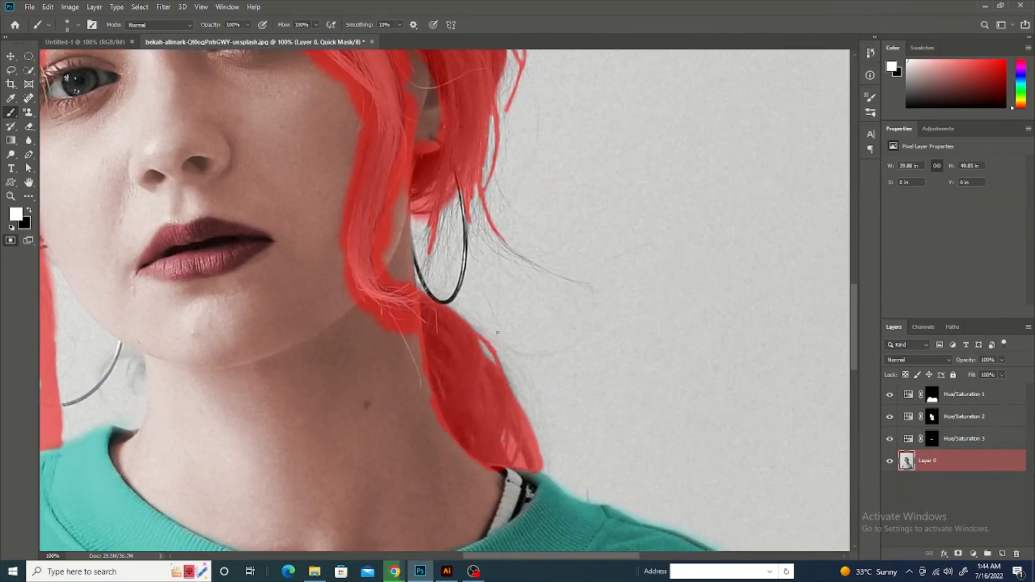
key(ctrl+plus)
drag(435, 226, 453, 302)
key(ctrl+minus)
key(ctrl+minus)
scroll(448, 480, down, 2)
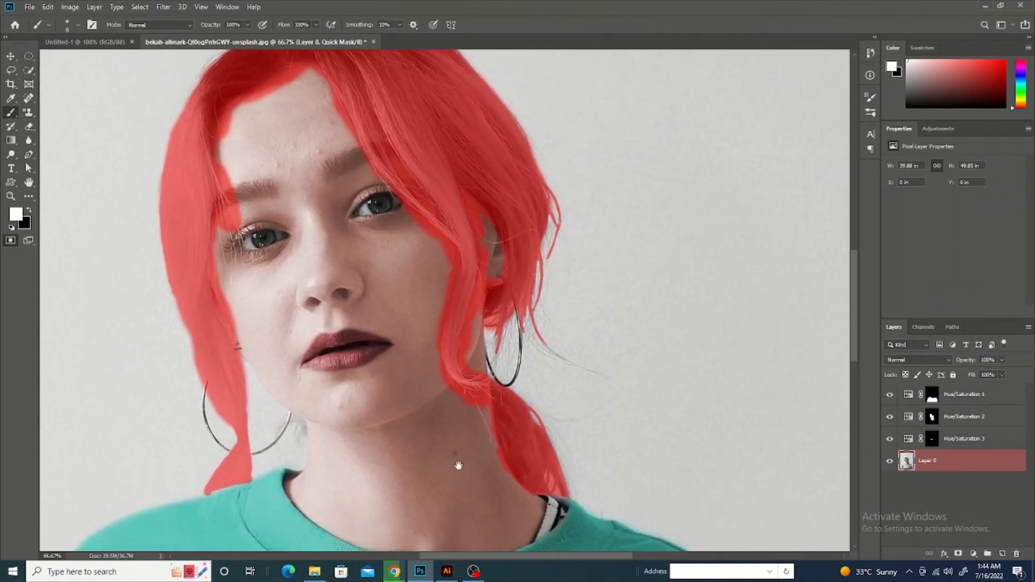
Step: Convert the hair mask to a selection and tint it pink with a Colorize Hue/Saturation layer
key(q)
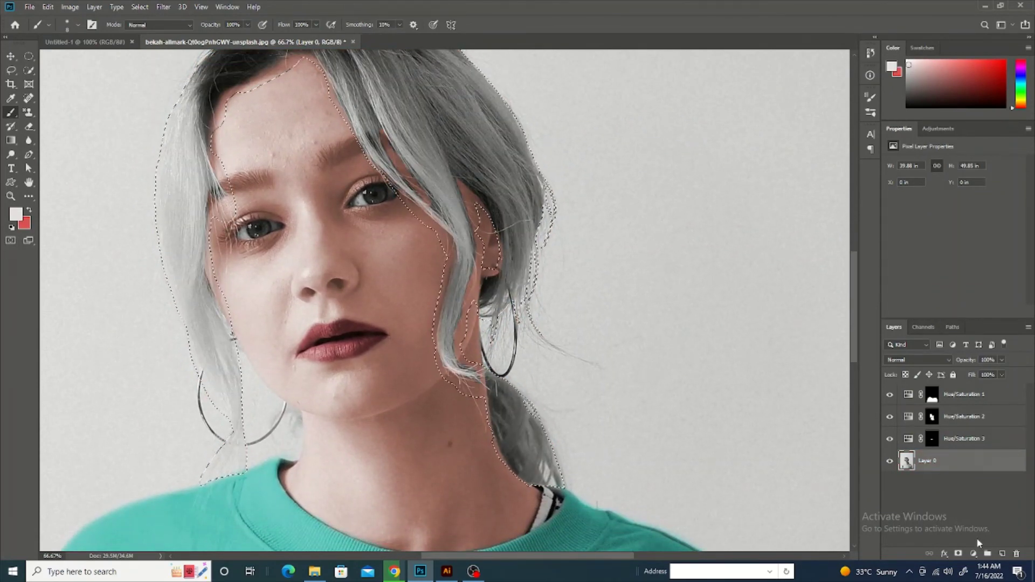
click(973, 554)
click(983, 449)
click(943, 262)
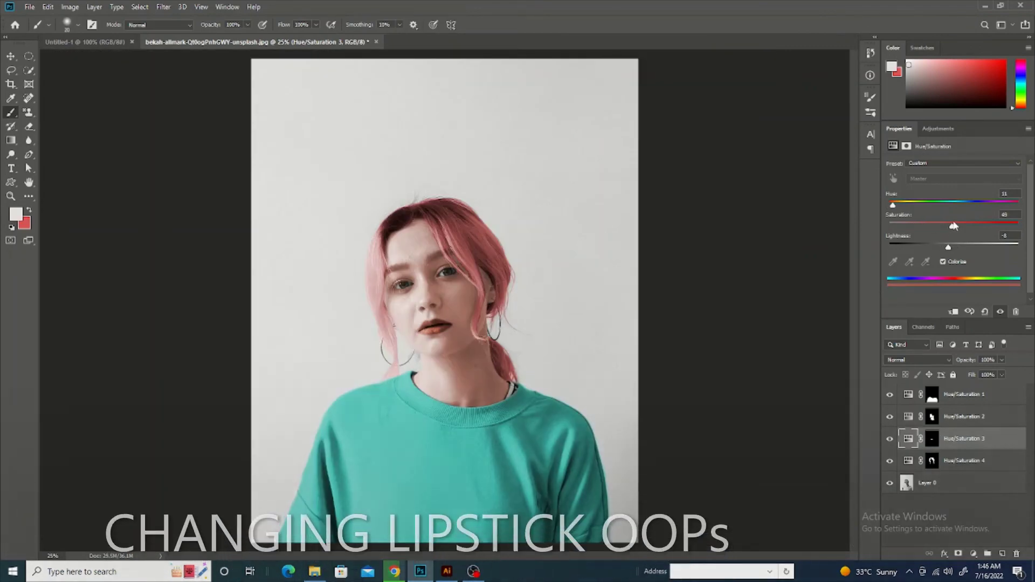
Step: Fine-tune the lip layer's saturation and lightness, then compare by toggling Group 1's visibility
drag(953, 225, 955, 247)
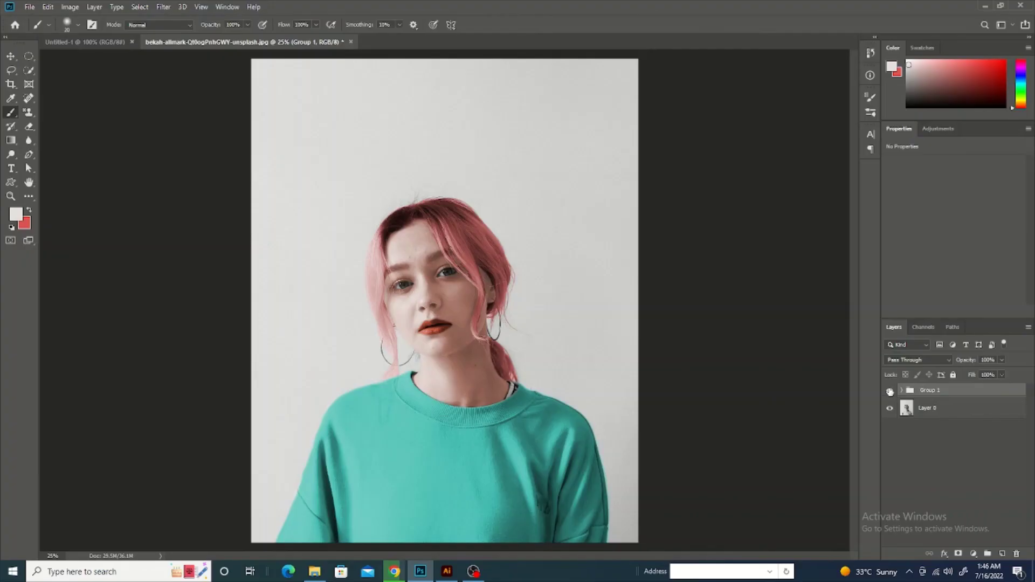
click(890, 391)
click(890, 391)
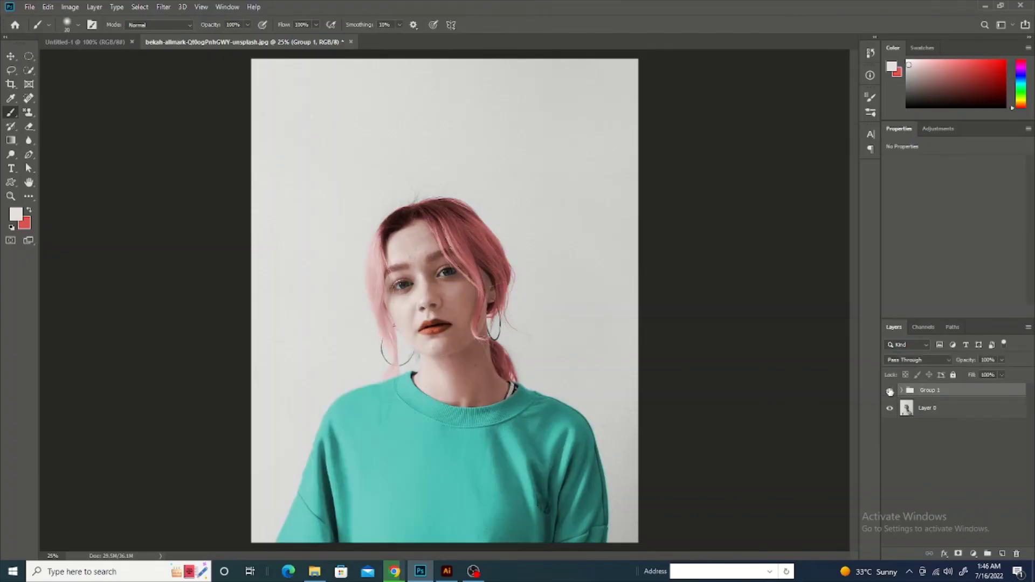